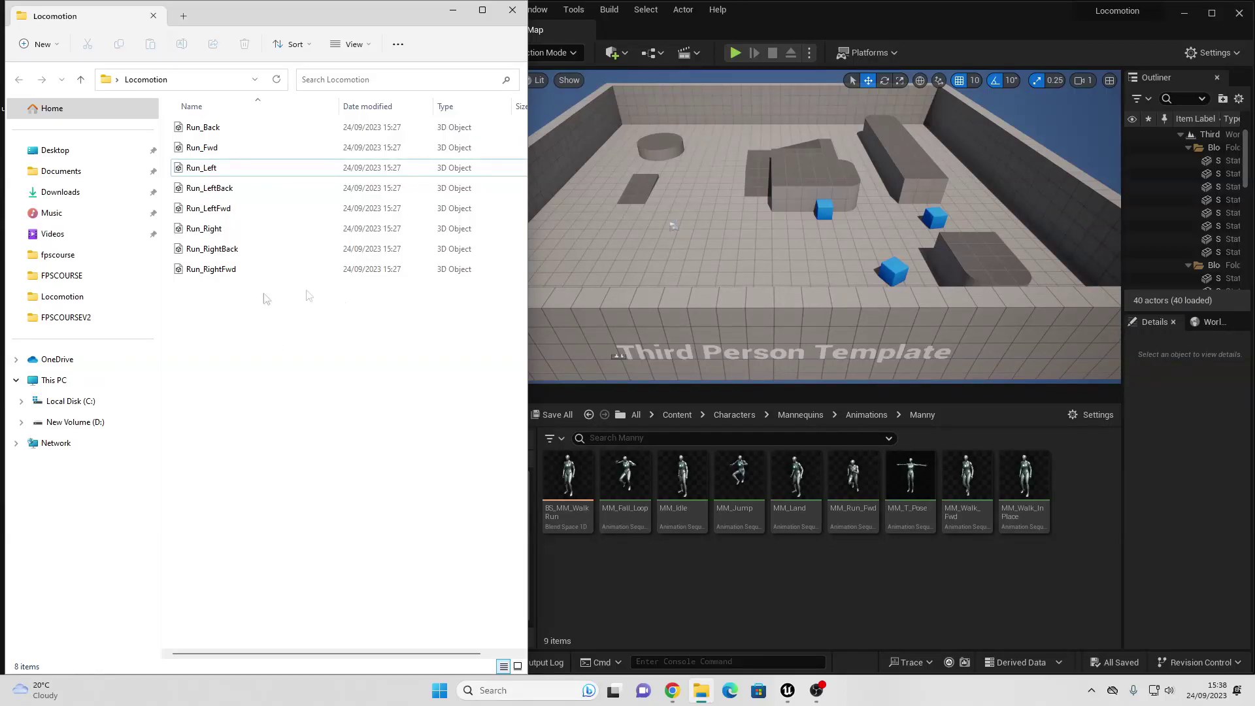
Import the eight Run FBX animations onto the SK_Mannequin skeleton, then maximize the editor
{"action": "left_click_drag", "start_coordinate": [281, 327], "coordinate": [788, 563]}
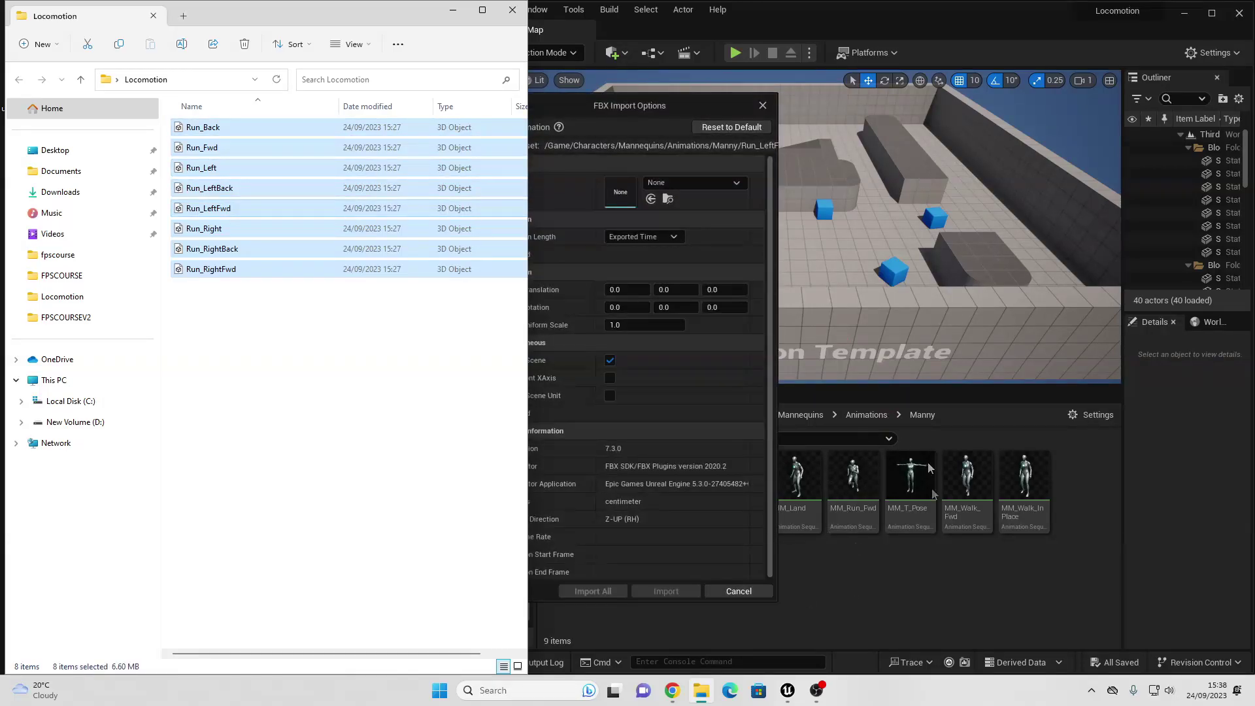
{"action": "left_click", "coordinate": [697, 113]}
{"action": "left_click", "coordinate": [693, 183]}
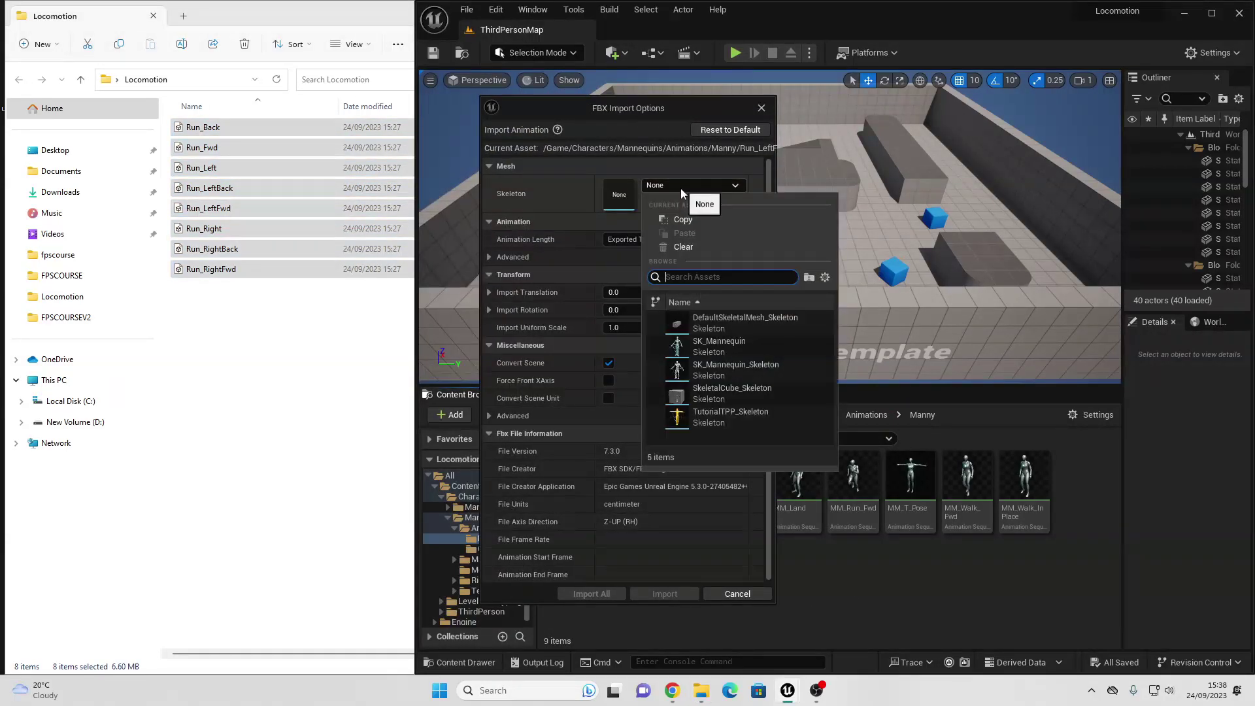
{"action": "left_click", "coordinate": [733, 343]}
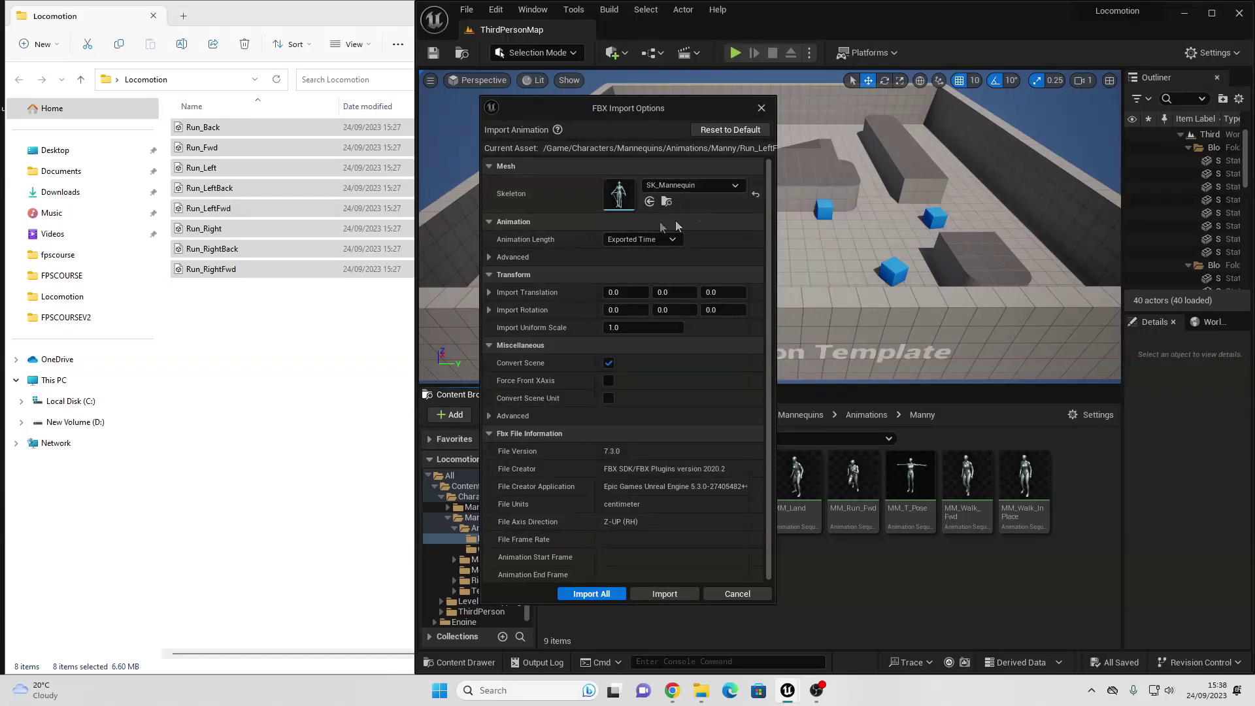
{"action": "left_click", "coordinate": [591, 595]}
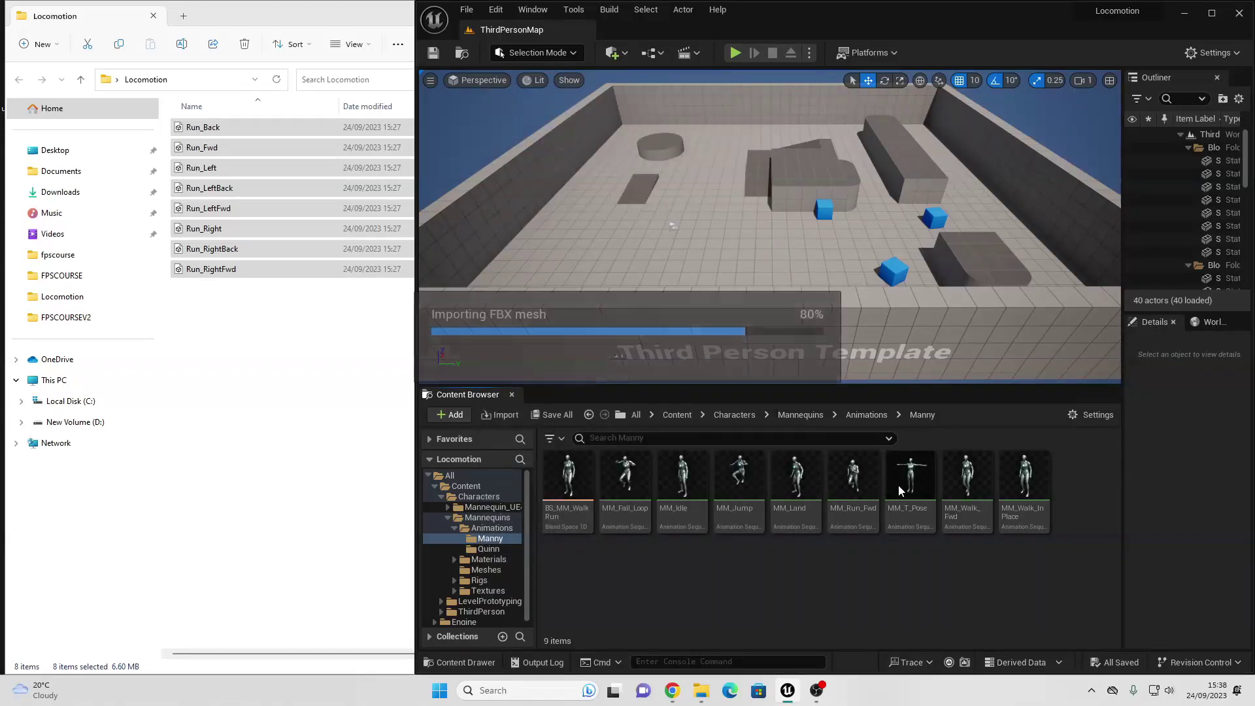
{"action": "left_click", "coordinate": [1218, 14]}
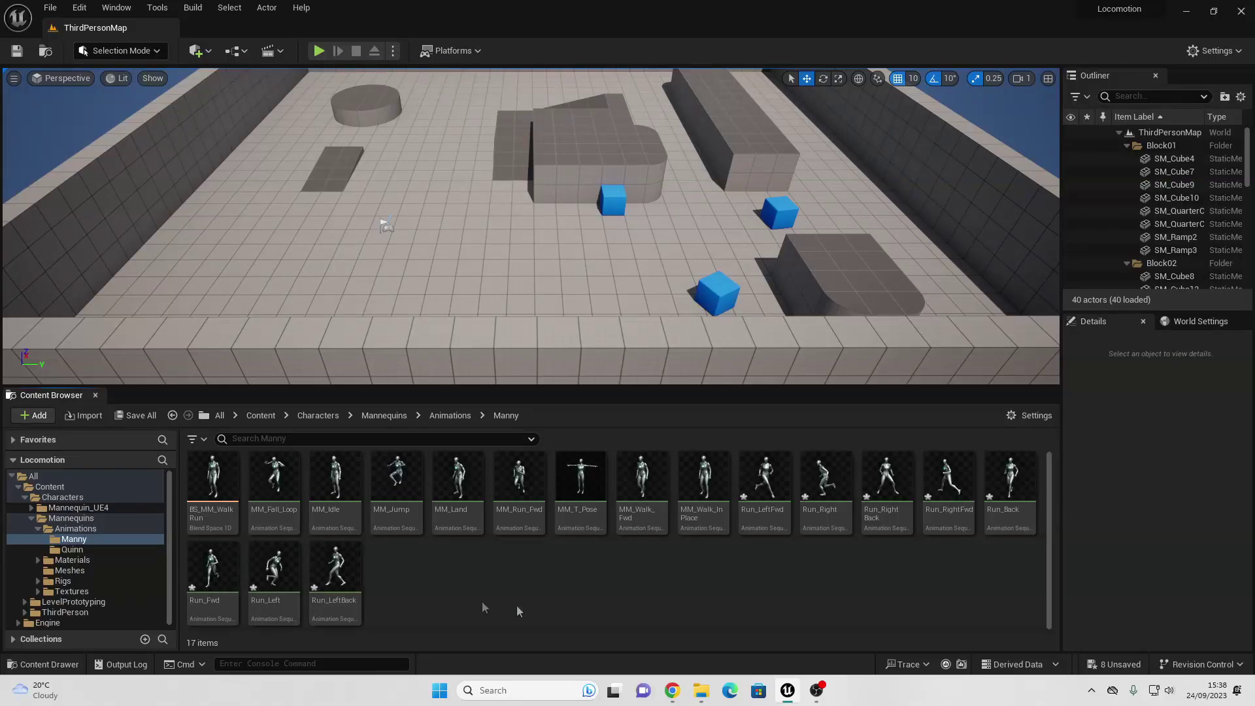
Create an SK_Mannequin Blend Space named Locomotion_BS and open it in its editor
{"action": "right_click", "coordinate": [409, 575]}
{"action": "mouse_move", "coordinate": [547, 319]}
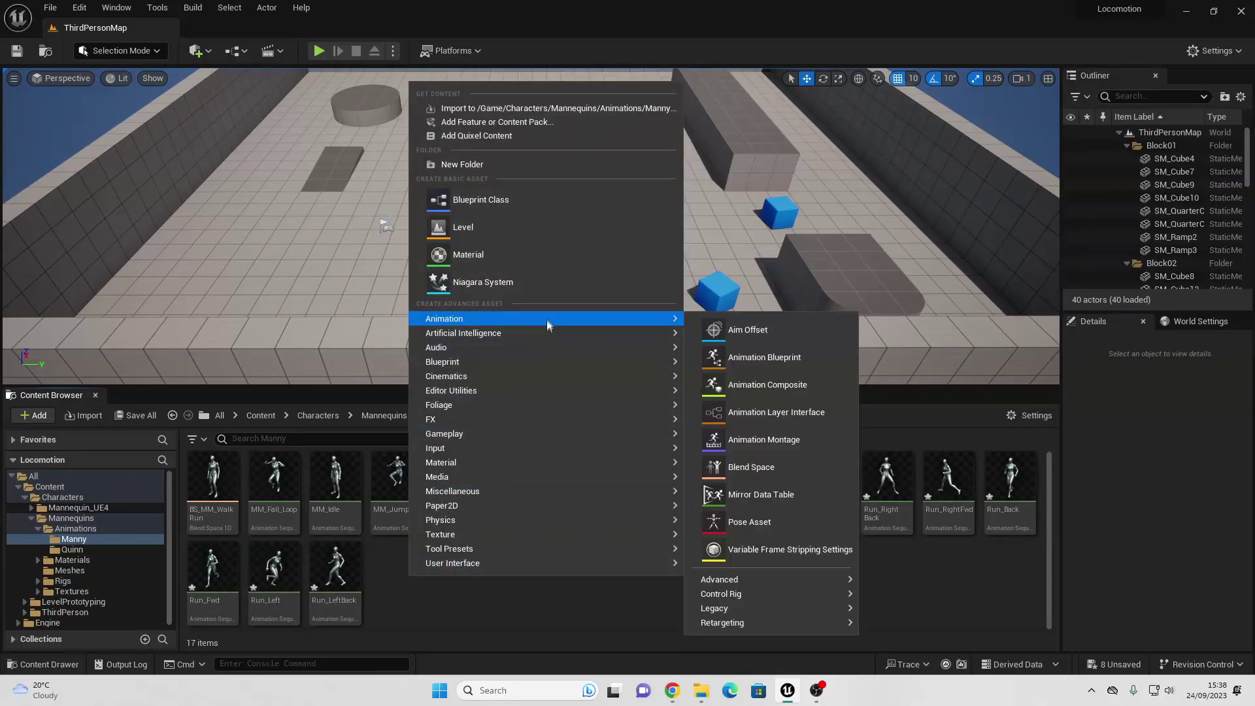
{"action": "left_click", "coordinate": [739, 466]}
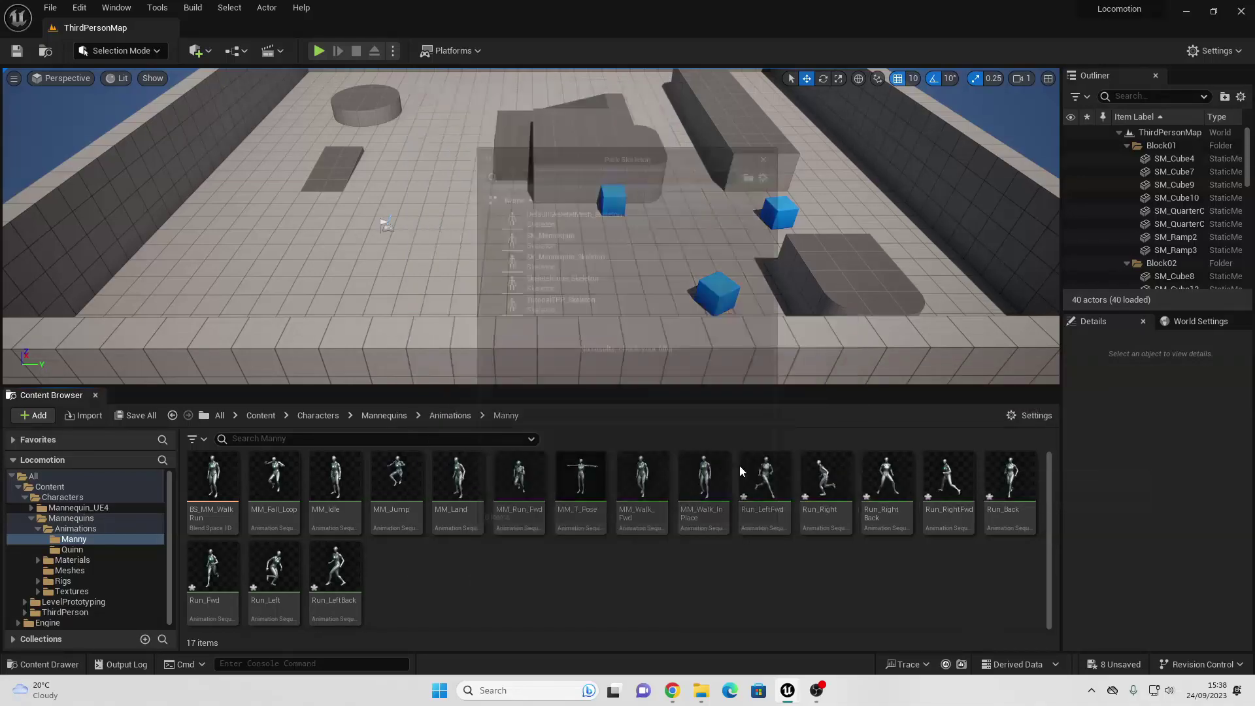
{"action": "left_click", "coordinate": [545, 229]}
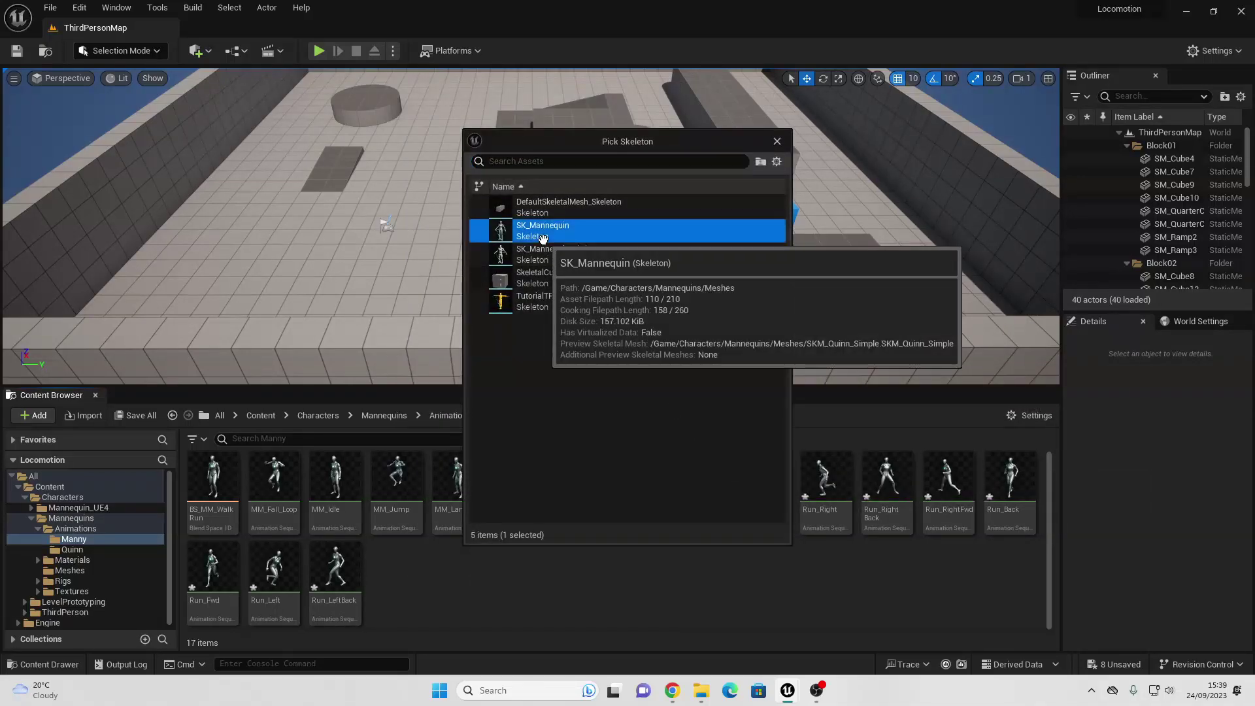
{"action": "type", "text": "L"}
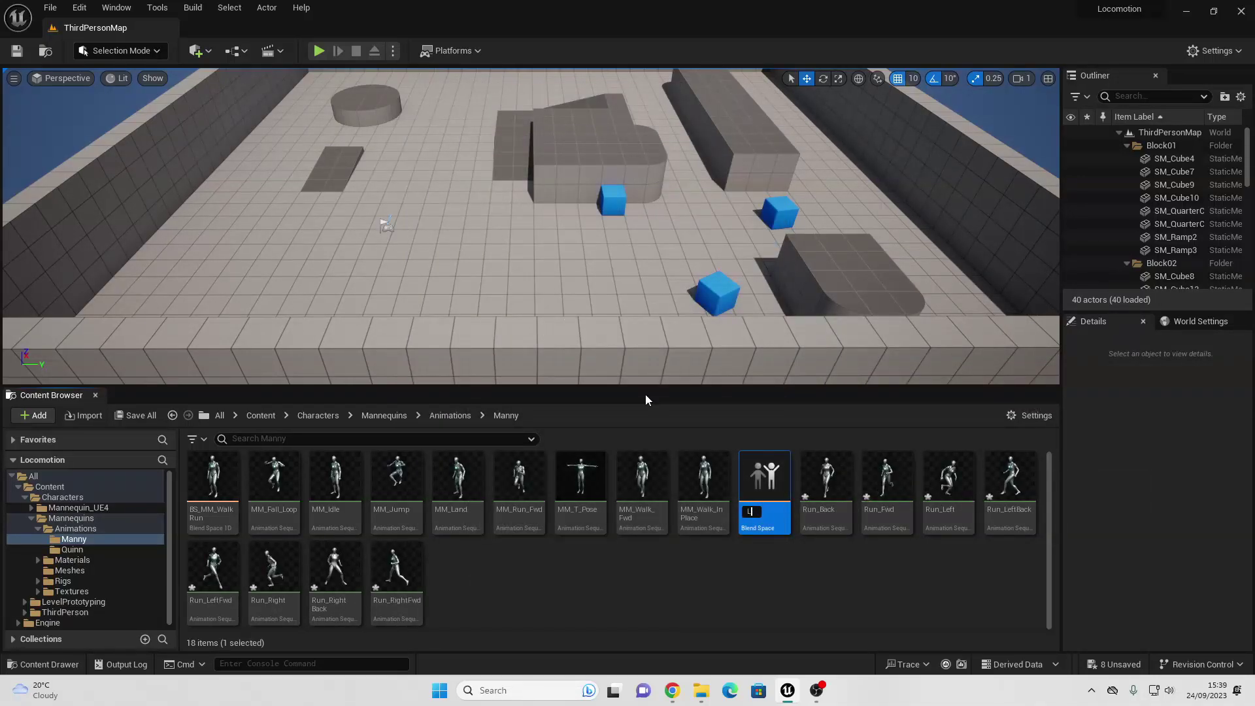
{"action": "type", "text": "ocomotion_BS"}
{"action": "key", "text": "Return"}
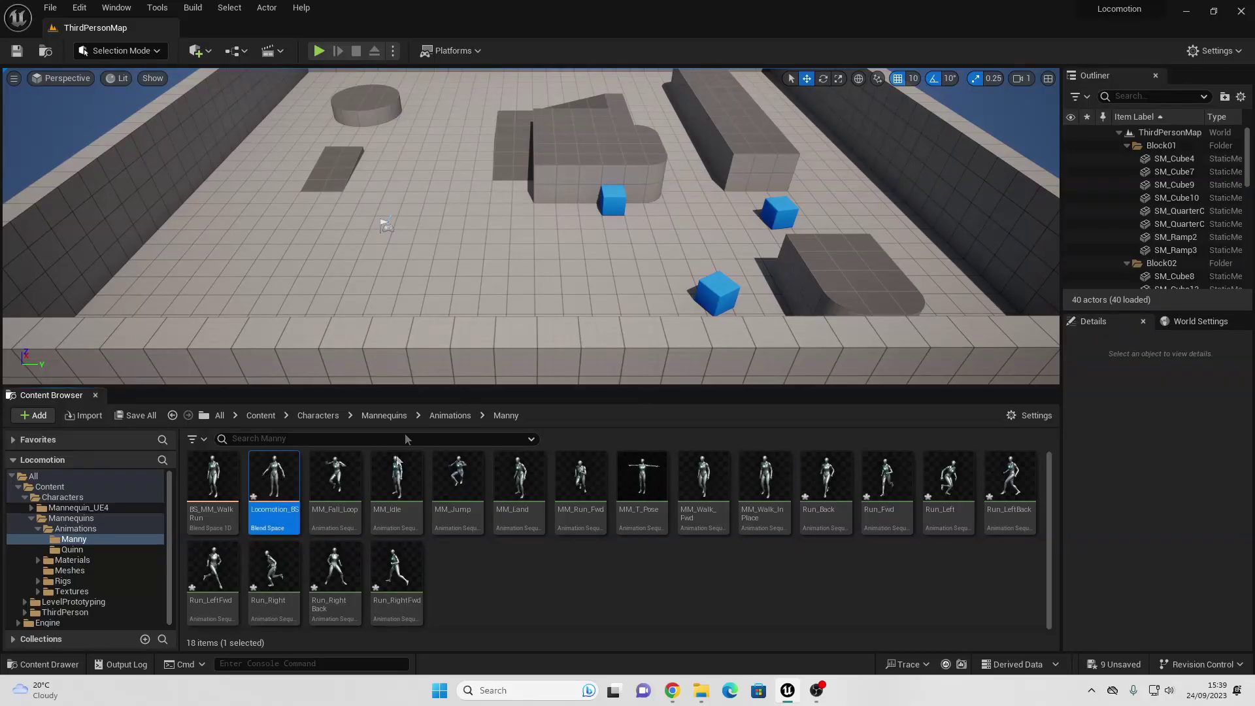
{"action": "double_click", "coordinate": [296, 491]}
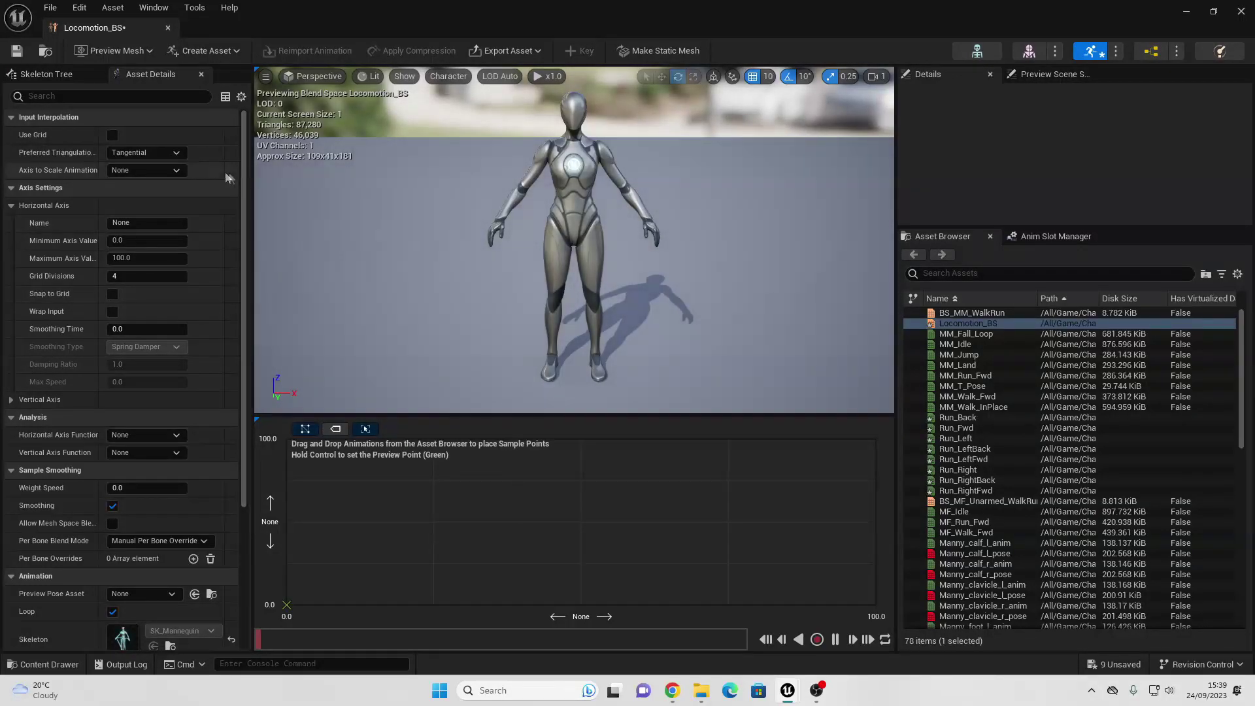
Set the horizontal axis to Direction, from -180 to 180 with 8 grid divisions
{"action": "left_click", "coordinate": [10, 206]}
{"action": "left_click", "coordinate": [10, 207]}
{"action": "left_click", "coordinate": [145, 223]}
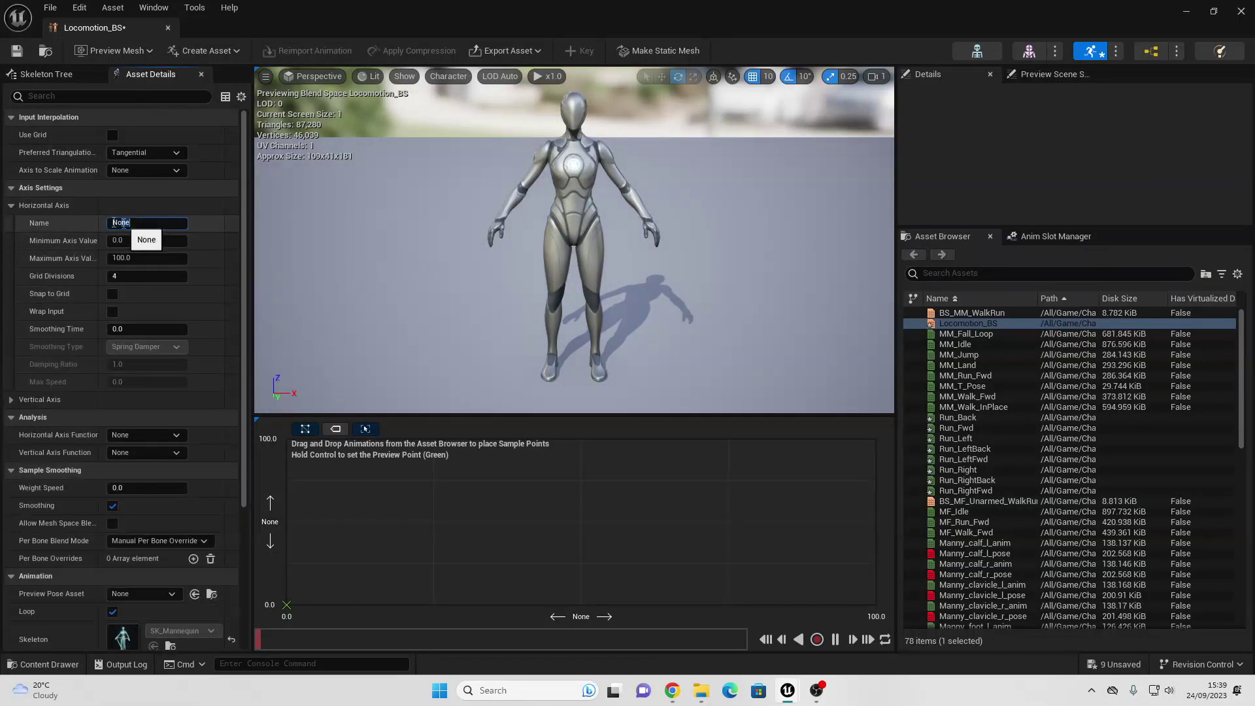
{"action": "type", "text": "Direction"}
{"action": "key", "text": "Return"}
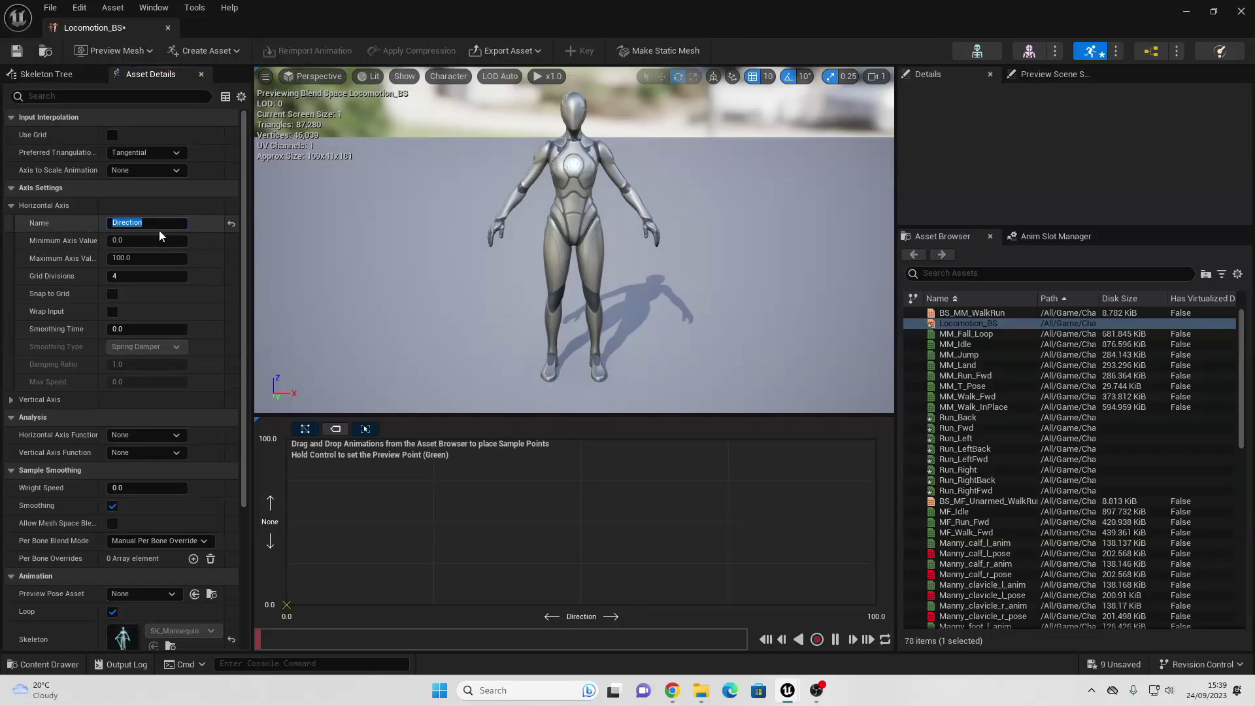
{"action": "left_click", "coordinate": [124, 239]}
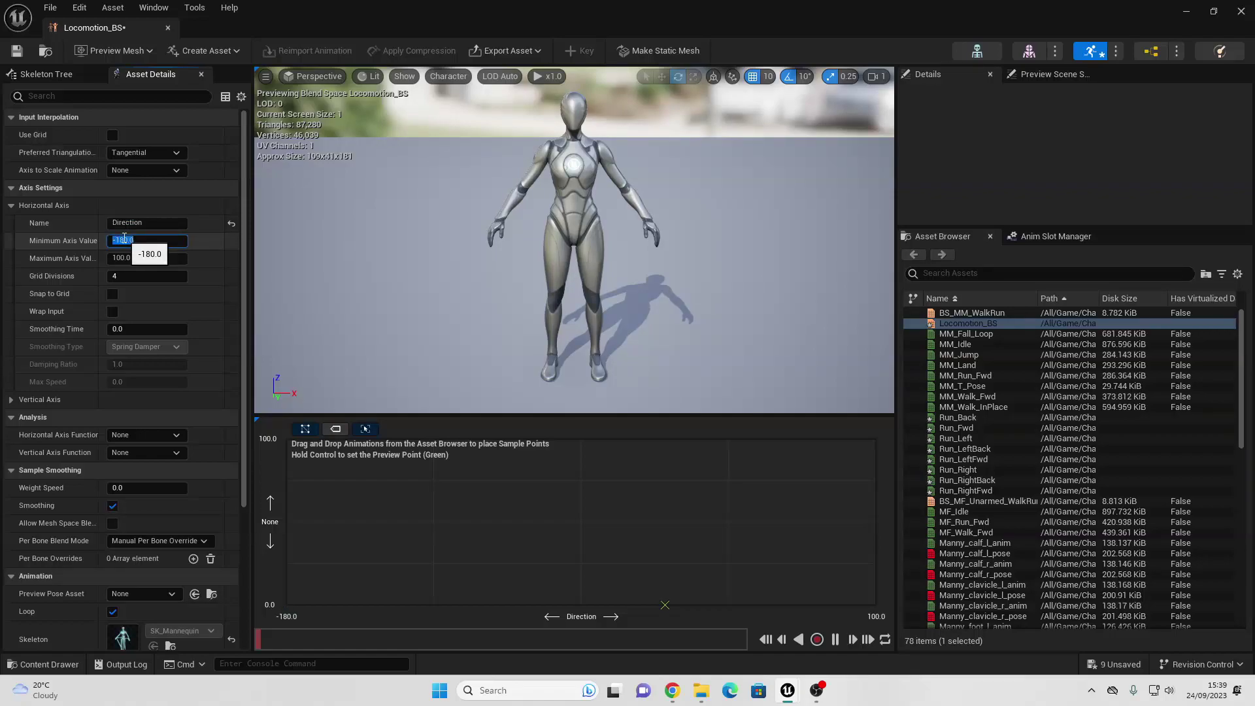
{"action": "left_click", "coordinate": [137, 258]}
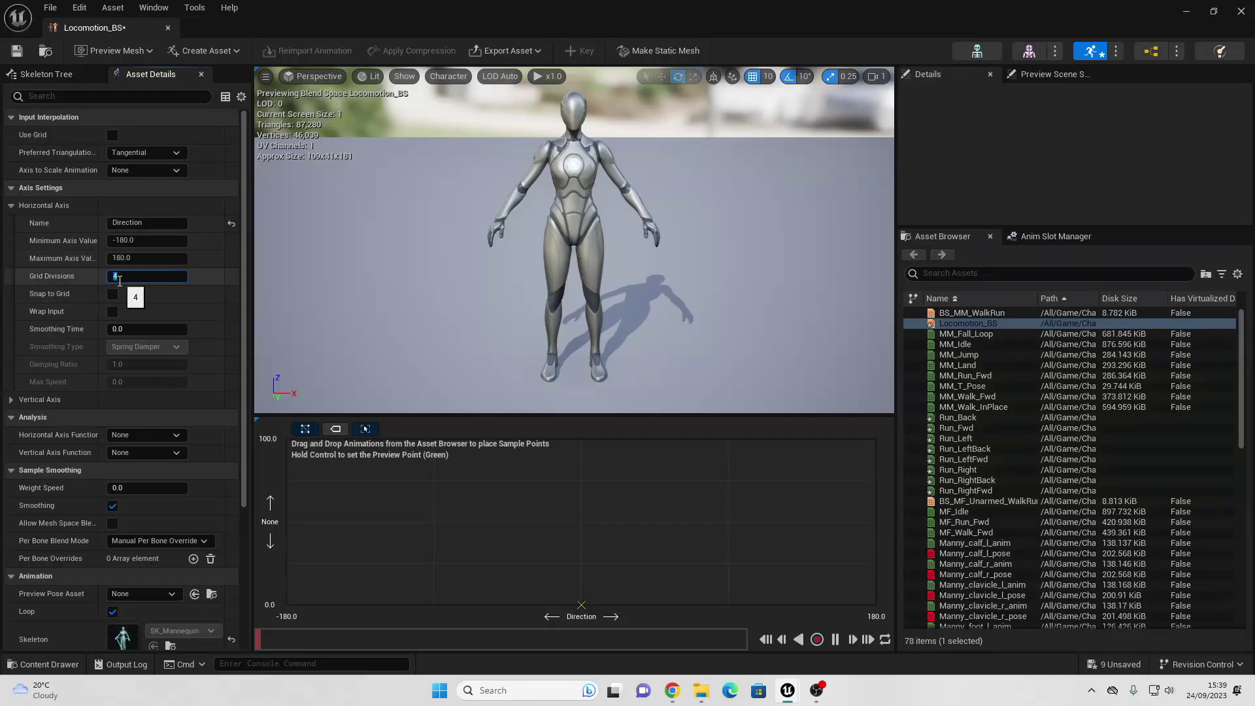
{"action": "key", "text": "Return"}
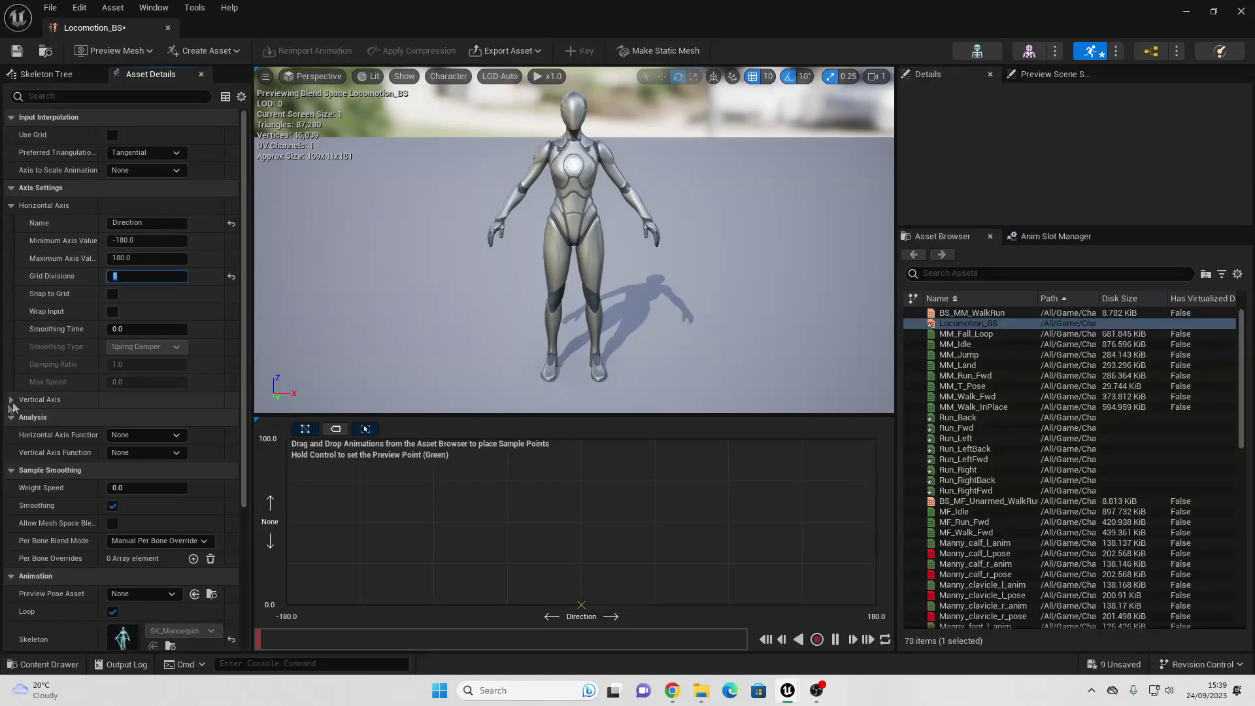
Name the blend space's vertical axis Speed
{"action": "left_click", "coordinate": [39, 399]}
{"action": "left_click", "coordinate": [134, 417]}
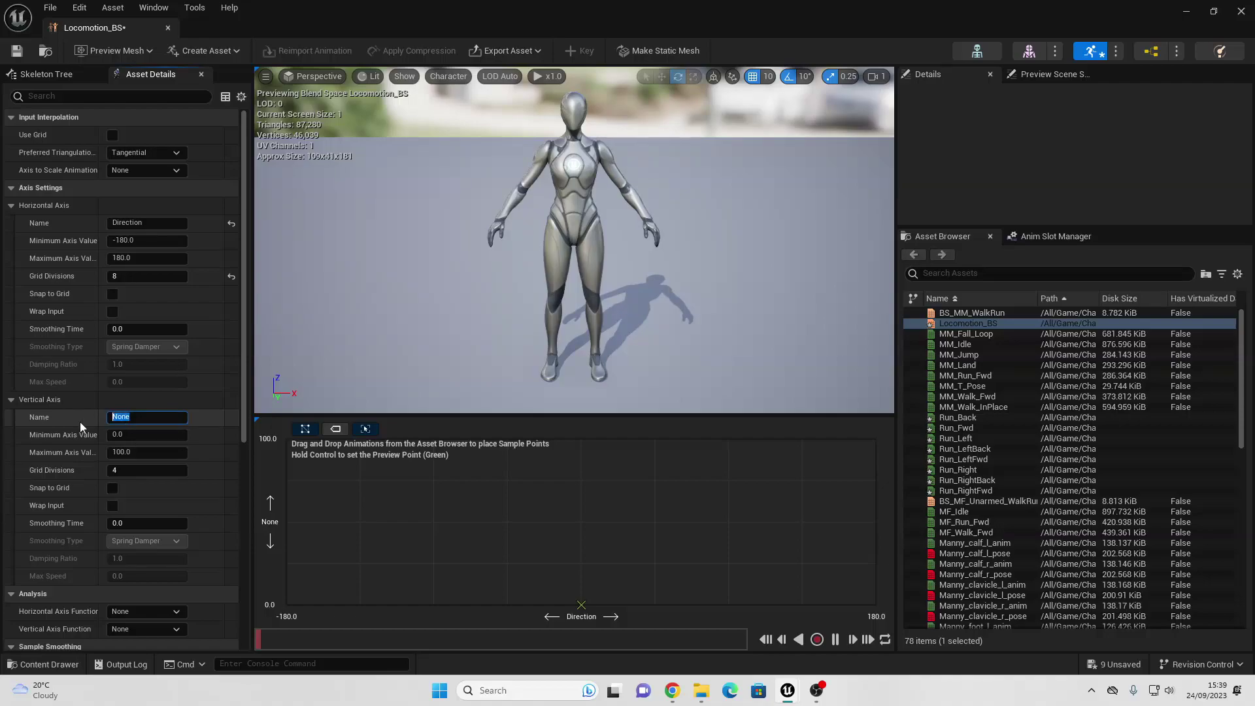
{"action": "type", "text": "Speed"}
{"action": "key", "text": "Return"}
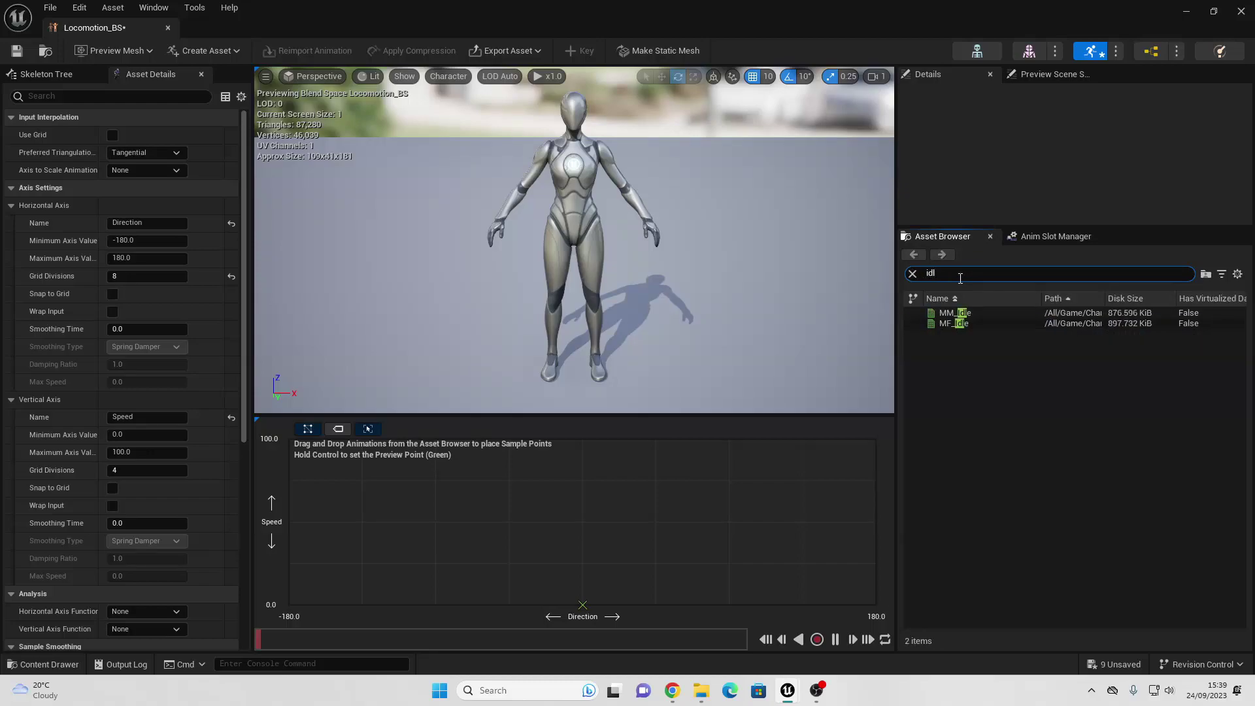
Place MM_Idle samples along the Speed 0 row at each Direction step from -180 to 180
{"action": "left_click_drag", "start_coordinate": [984, 316], "coordinate": [583, 604]}
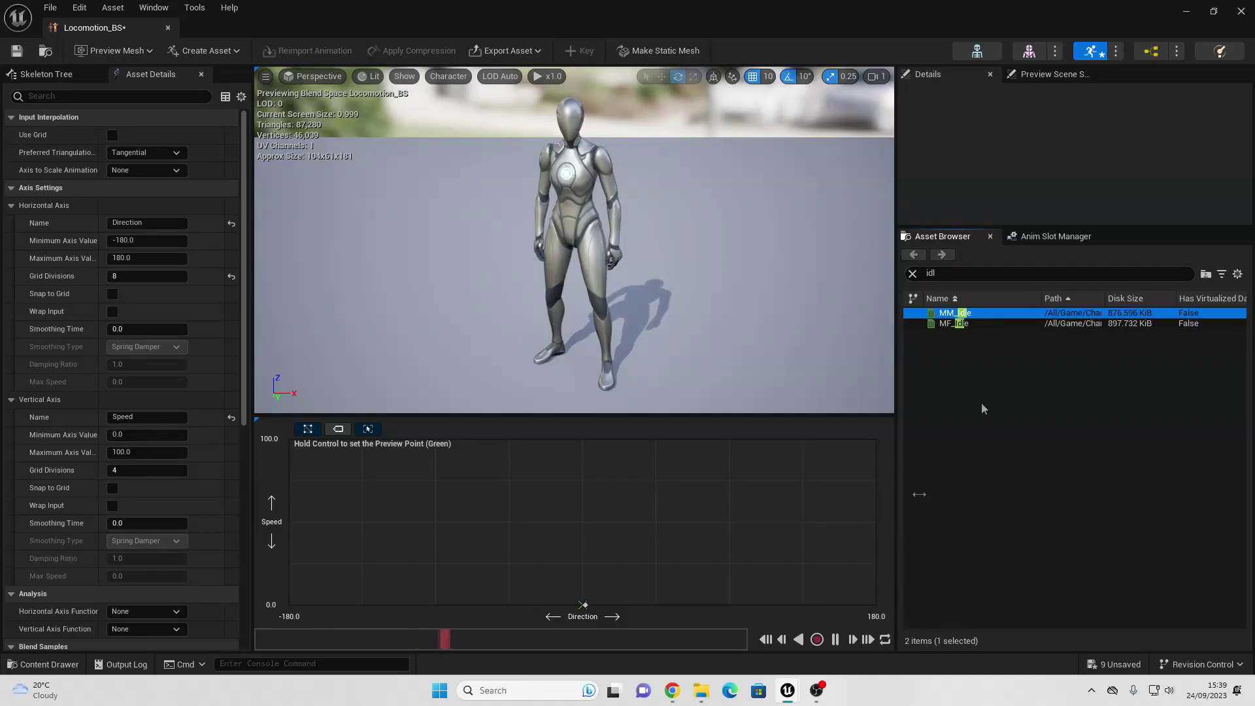
{"action": "left_click_drag", "start_coordinate": [955, 313], "coordinate": [361, 605]}
{"action": "left_click_drag", "start_coordinate": [955, 313], "coordinate": [732, 606]}
{"action": "left_click_drag", "start_coordinate": [955, 313], "coordinate": [808, 605]}
{"action": "left_click_drag", "start_coordinate": [955, 313], "coordinate": [879, 610]}
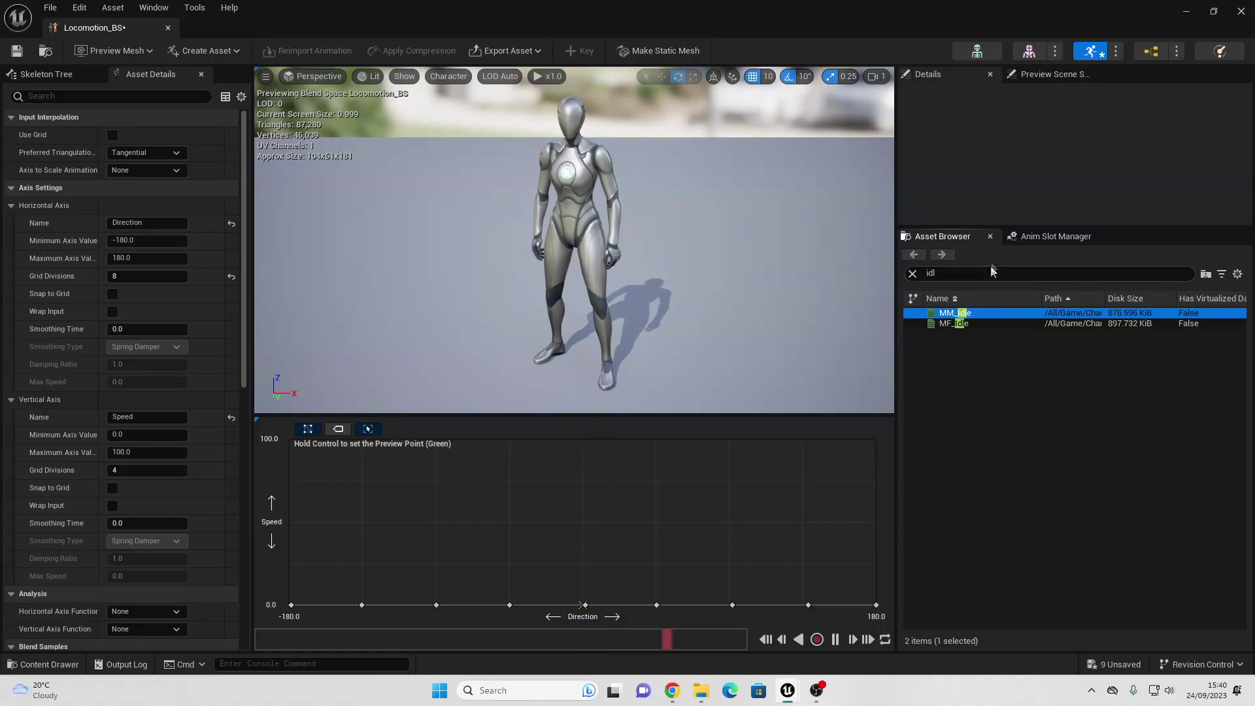
Clear the 'idl' asset search filter so all animations are listed again
{"action": "left_click", "coordinate": [953, 273]}
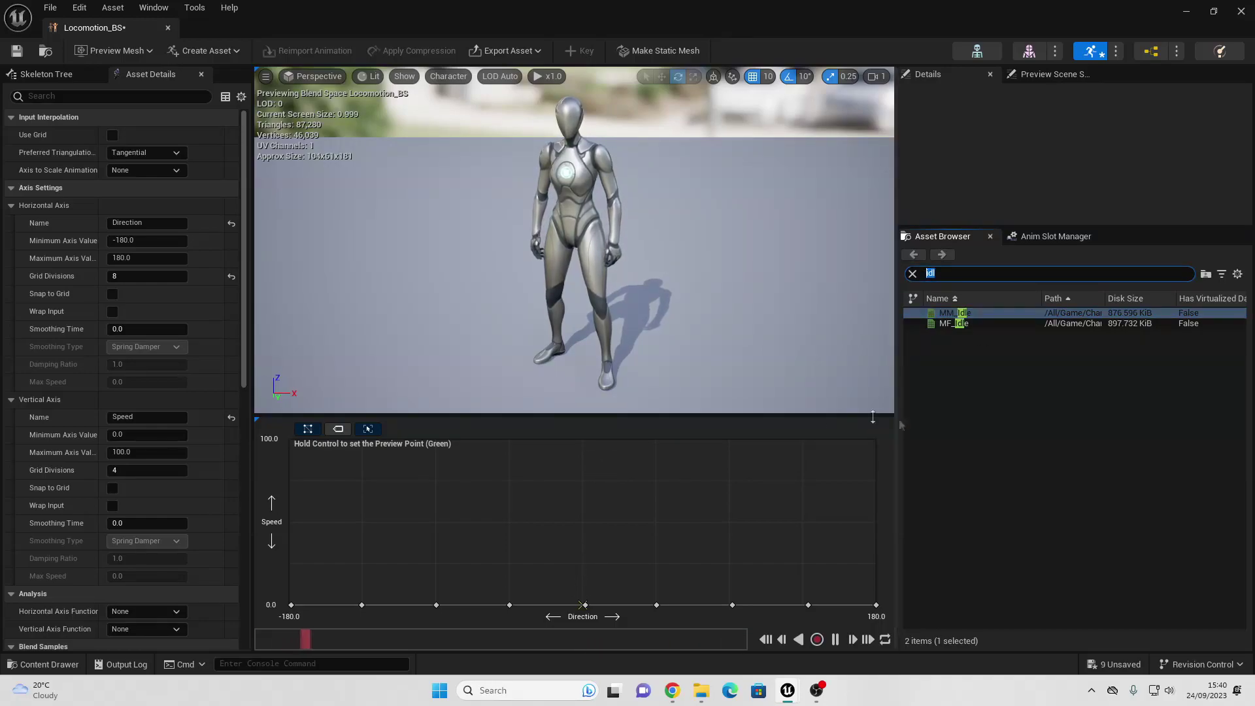
{"action": "key", "text": "BackSpace"}
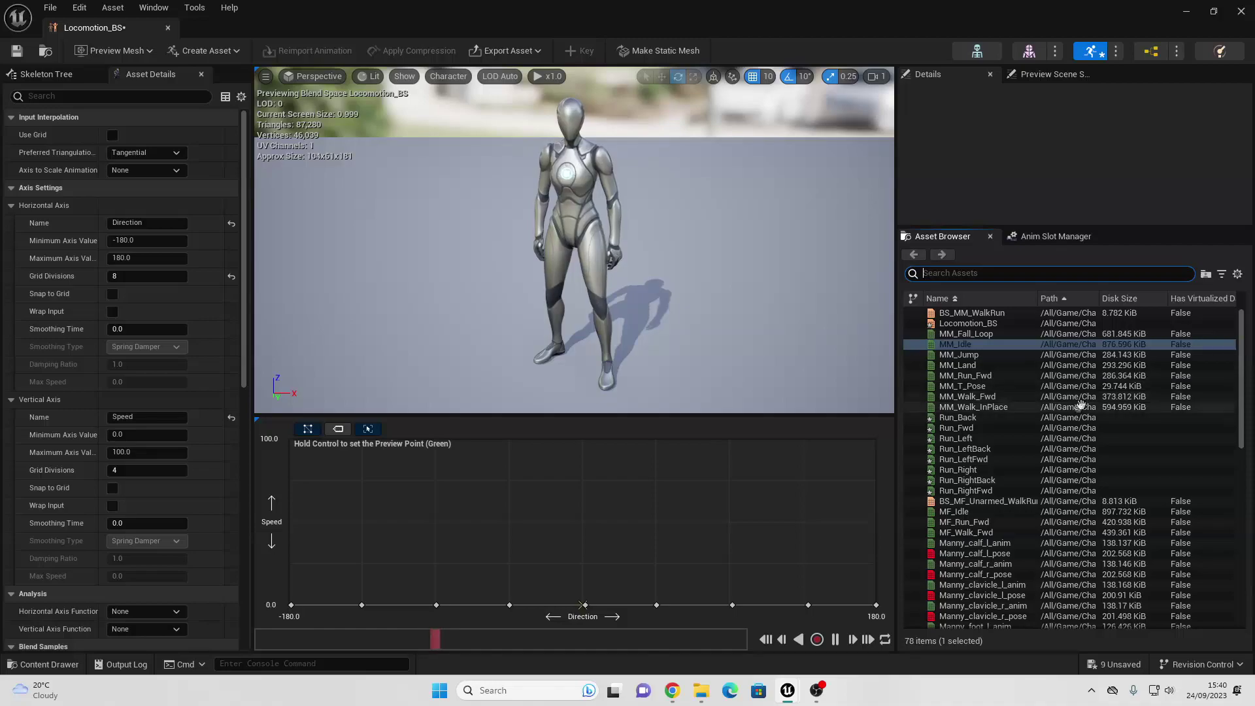
{"action": "scroll", "coordinate": [1031, 425], "scroll_direction": "down", "scroll_amount": 5}
{"action": "scroll", "coordinate": [1035, 444], "scroll_direction": "up", "scroll_amount": 4}
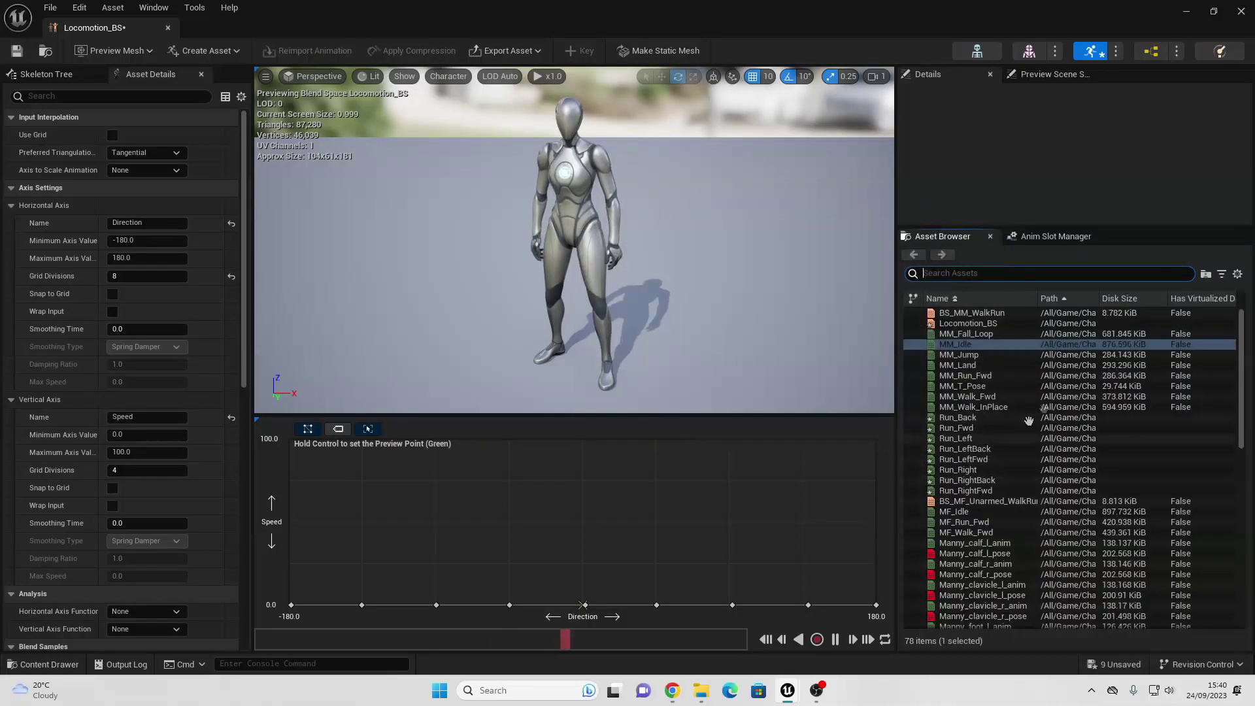
Place Run_Fwd, Run_RightFwd, Run_Right, Run_RightBack and Run_Back across the top row's right half
{"action": "left_click_drag", "start_coordinate": [974, 428], "coordinate": [581, 428]}
{"action": "left_click", "coordinate": [980, 406]}
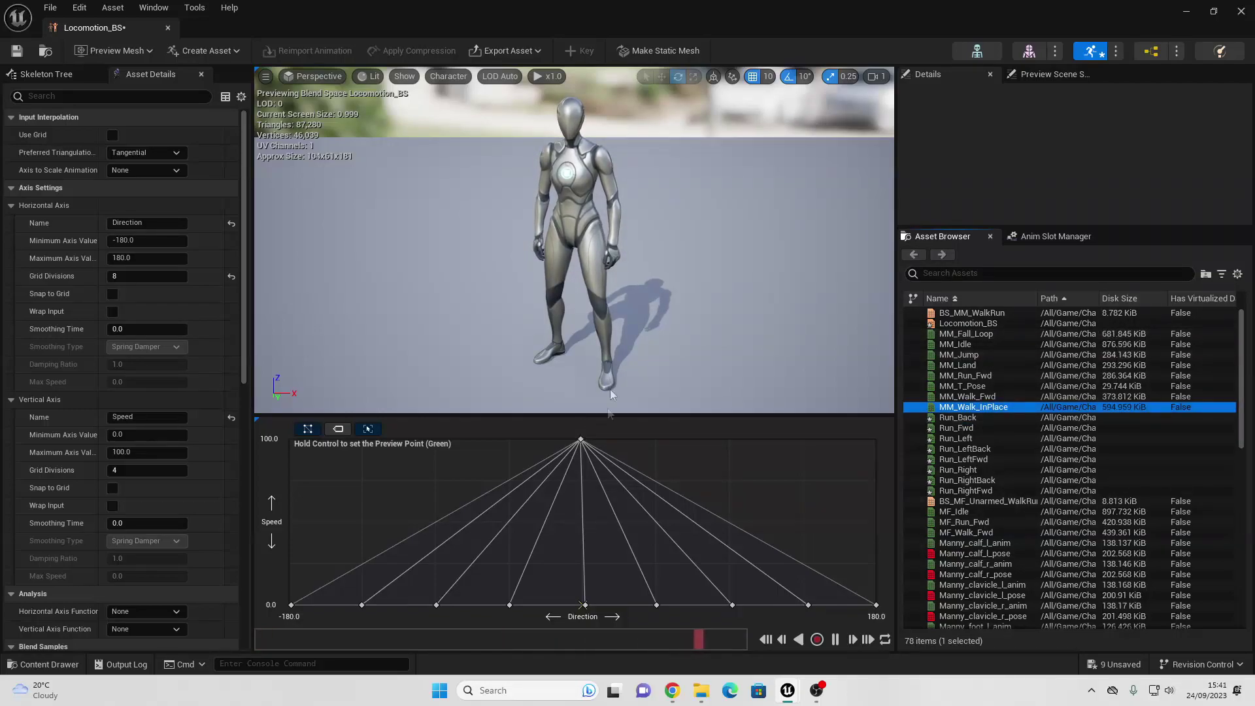
{"action": "left_click", "coordinate": [965, 490]}
{"action": "left_click_drag", "start_coordinate": [965, 490], "coordinate": [654, 433]}
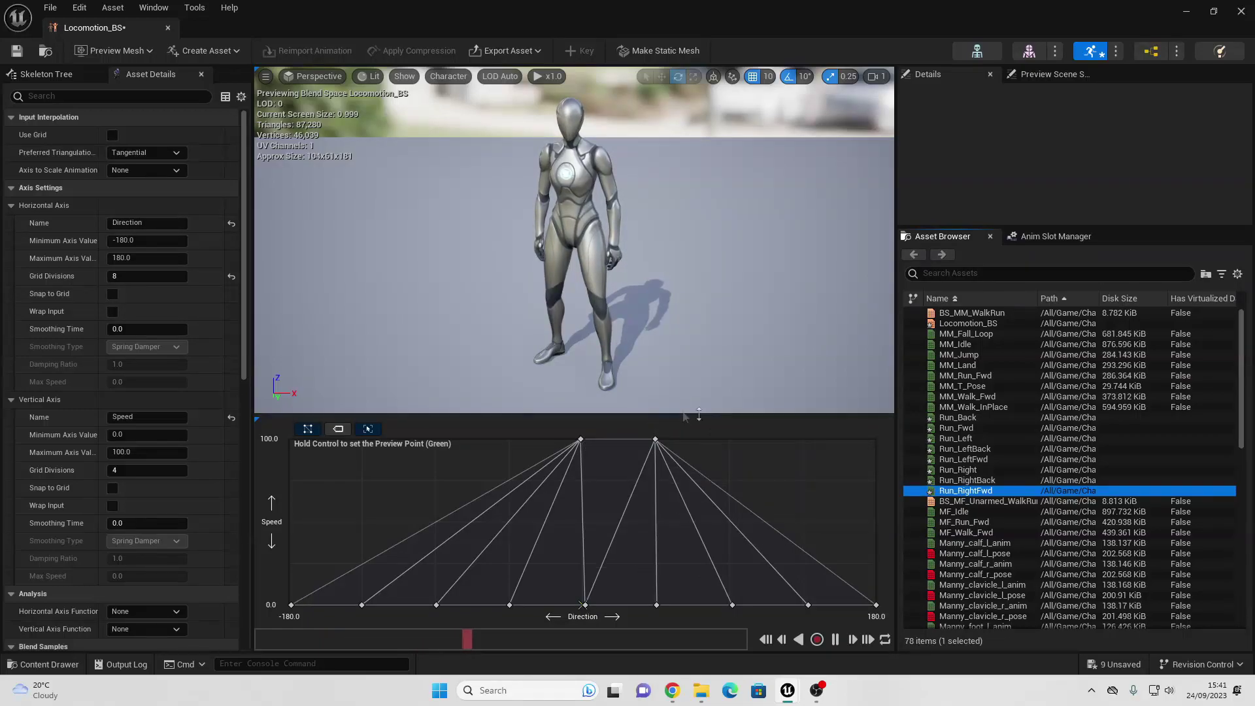
{"action": "left_click_drag", "start_coordinate": [959, 469], "coordinate": [730, 439]}
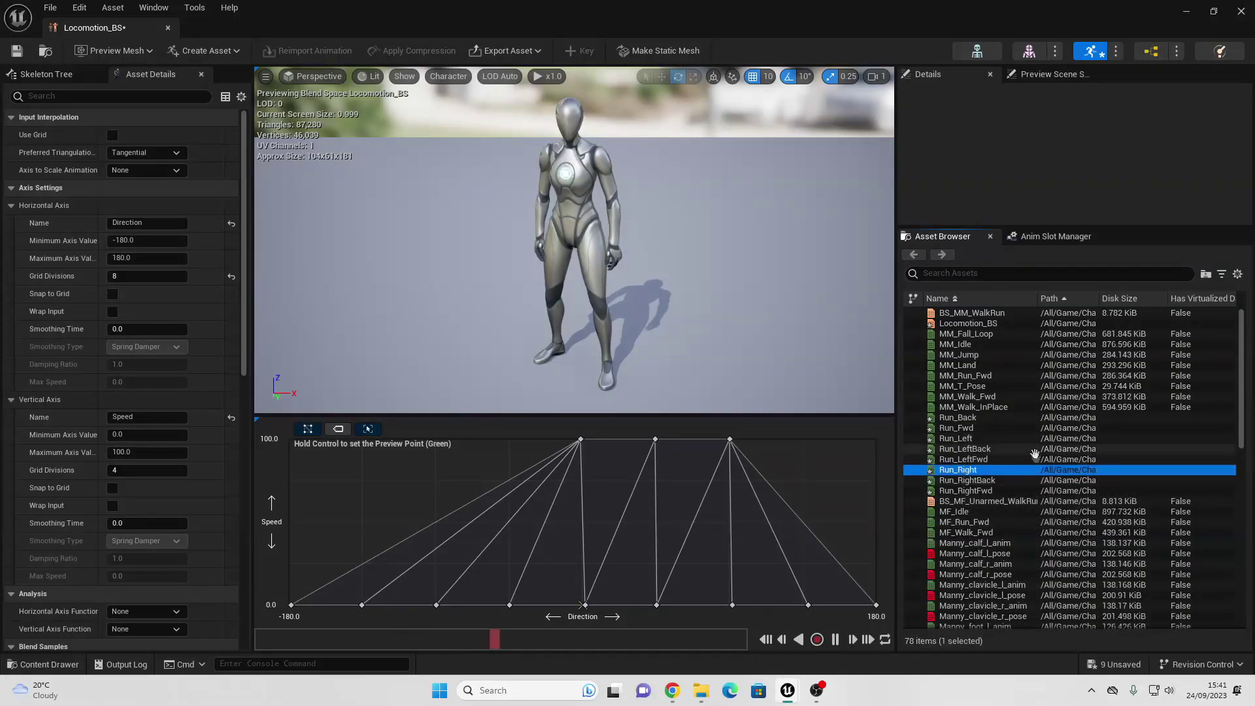
{"action": "left_click", "coordinate": [967, 480]}
{"action": "left_click_drag", "start_coordinate": [1006, 483], "coordinate": [805, 451]}
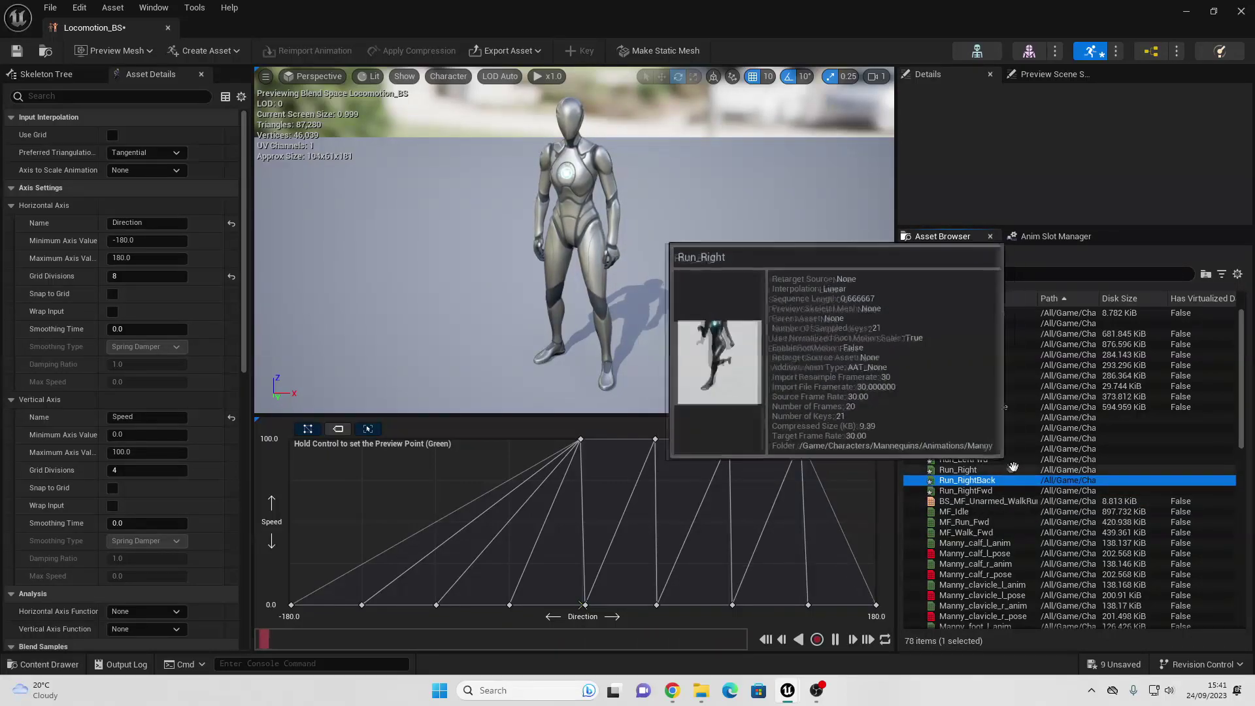
{"action": "left_click_drag", "start_coordinate": [957, 416], "coordinate": [876, 439]}
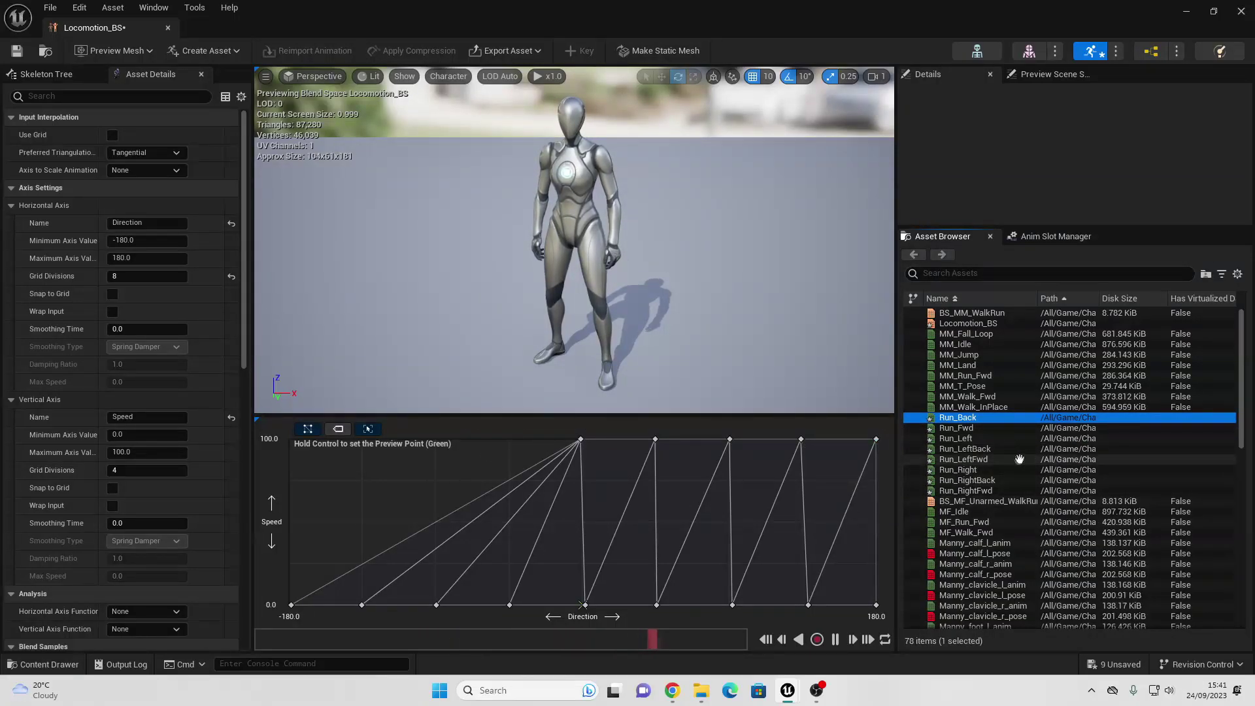
Fill the top row's left half with Run_LeftFwd, Run_Left, Run_LeftBack, Run_Back; save the blend space
{"action": "left_click_drag", "start_coordinate": [1019, 460], "coordinate": [508, 439]}
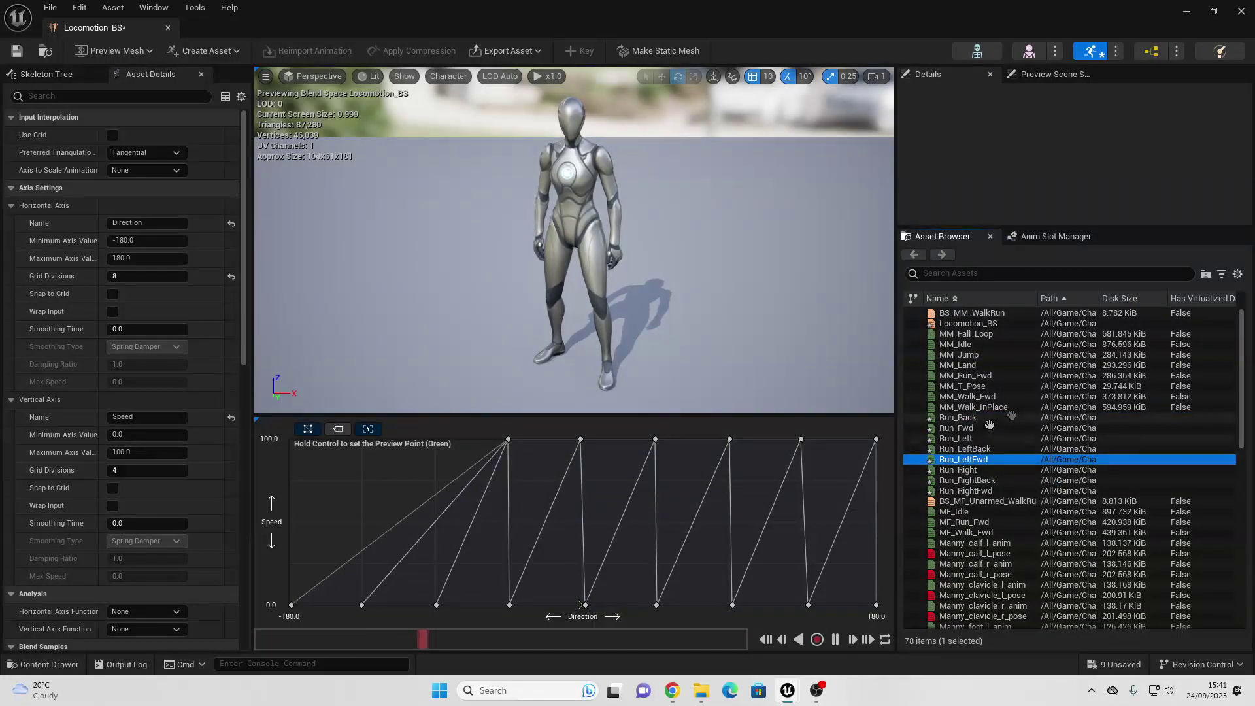
{"action": "left_click_drag", "start_coordinate": [959, 438], "coordinate": [436, 433]}
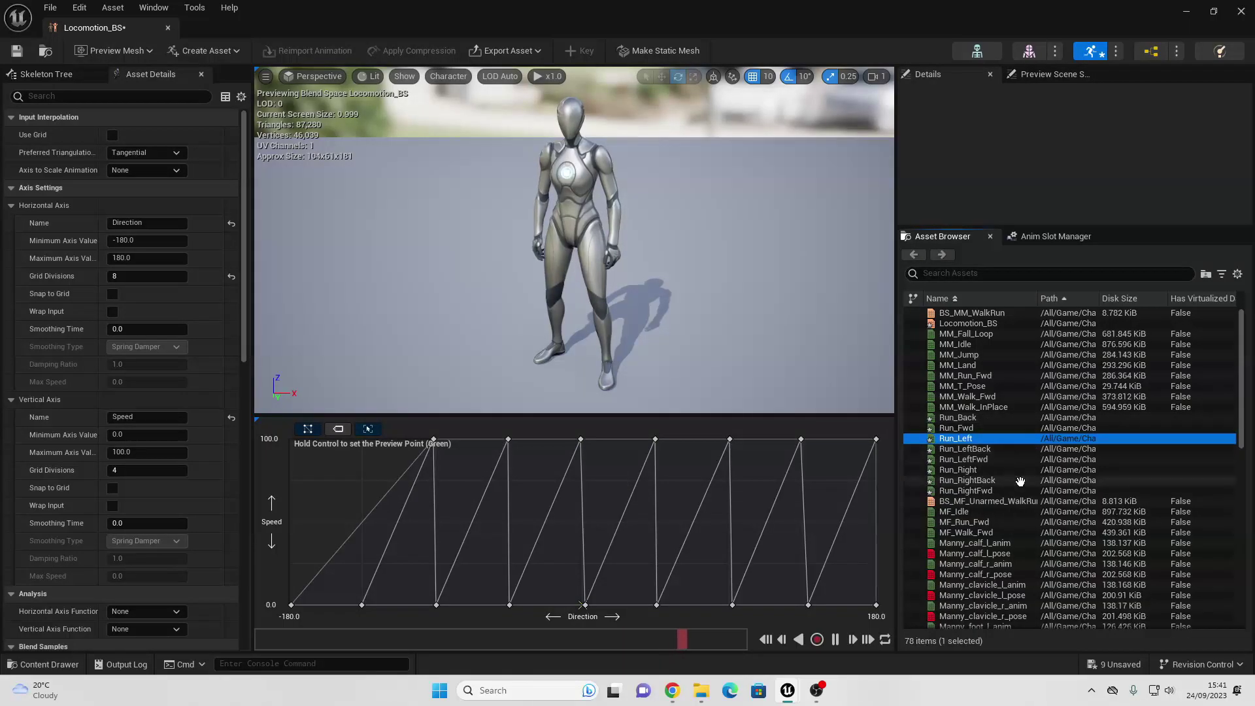
{"action": "left_click_drag", "start_coordinate": [965, 449], "coordinate": [364, 433]}
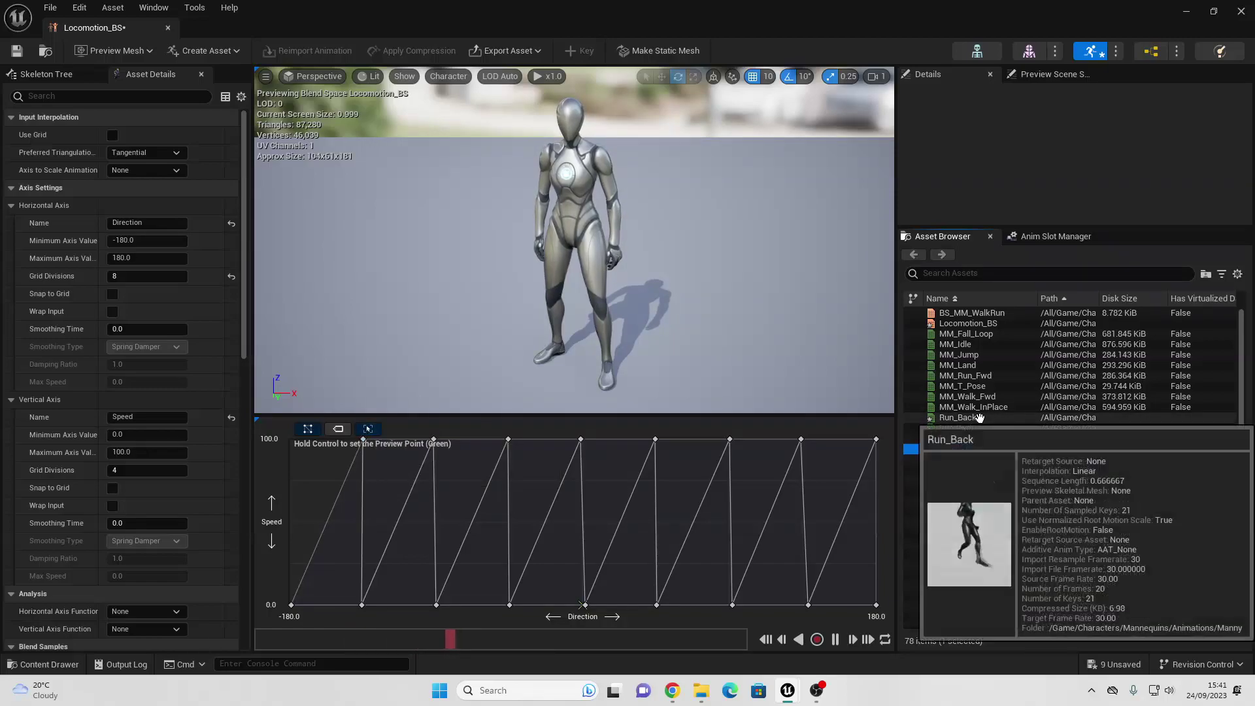
{"action": "left_click_drag", "start_coordinate": [978, 418], "coordinate": [285, 430]}
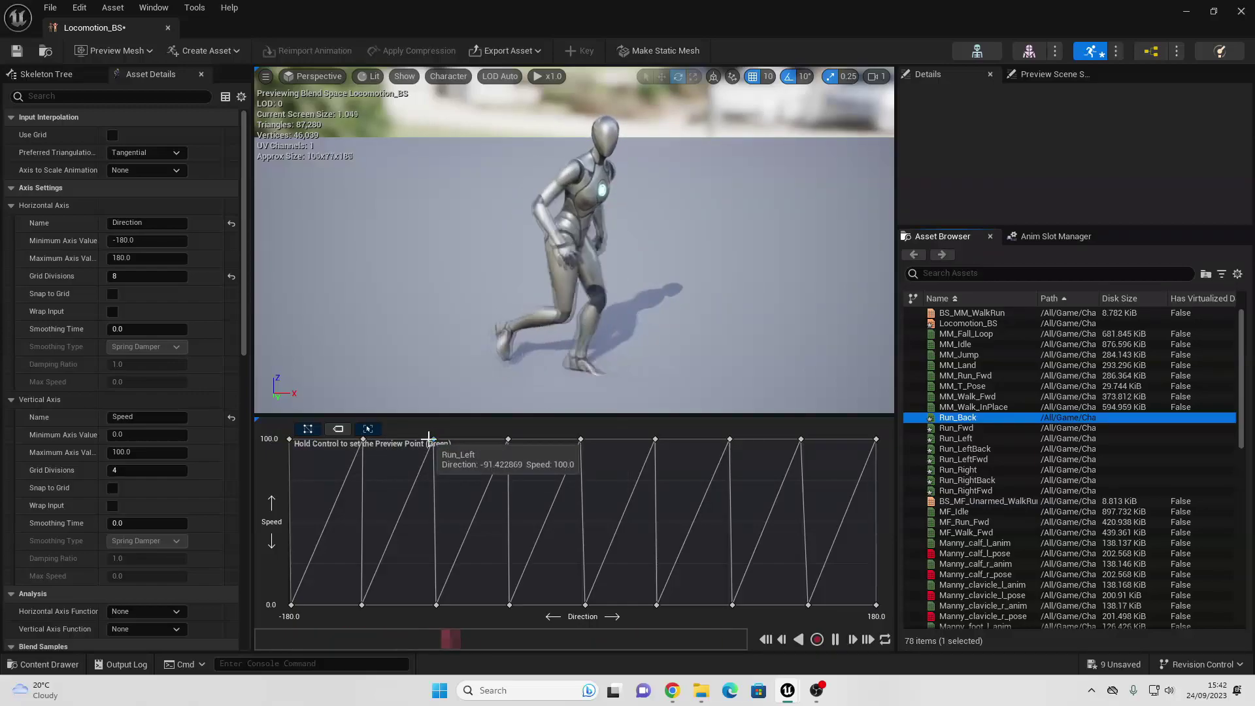
{"action": "key", "text": "ctrl+s"}
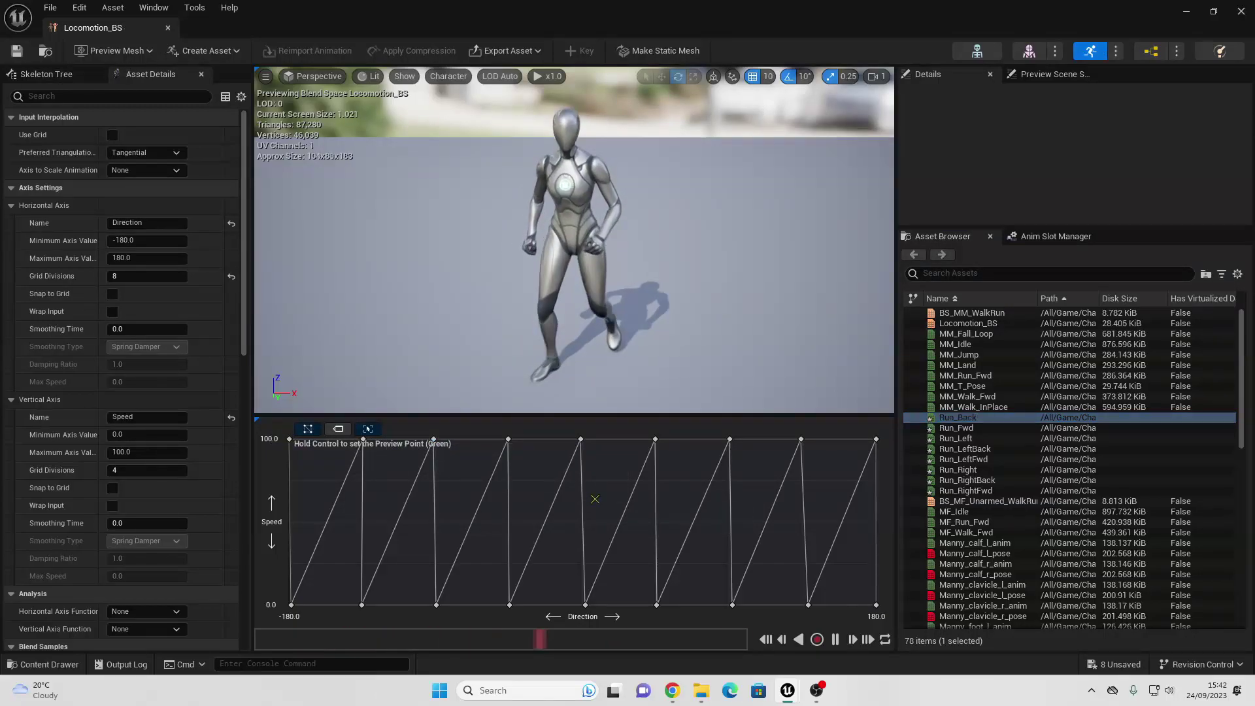
{"action": "left_click", "coordinate": [1187, 12]}
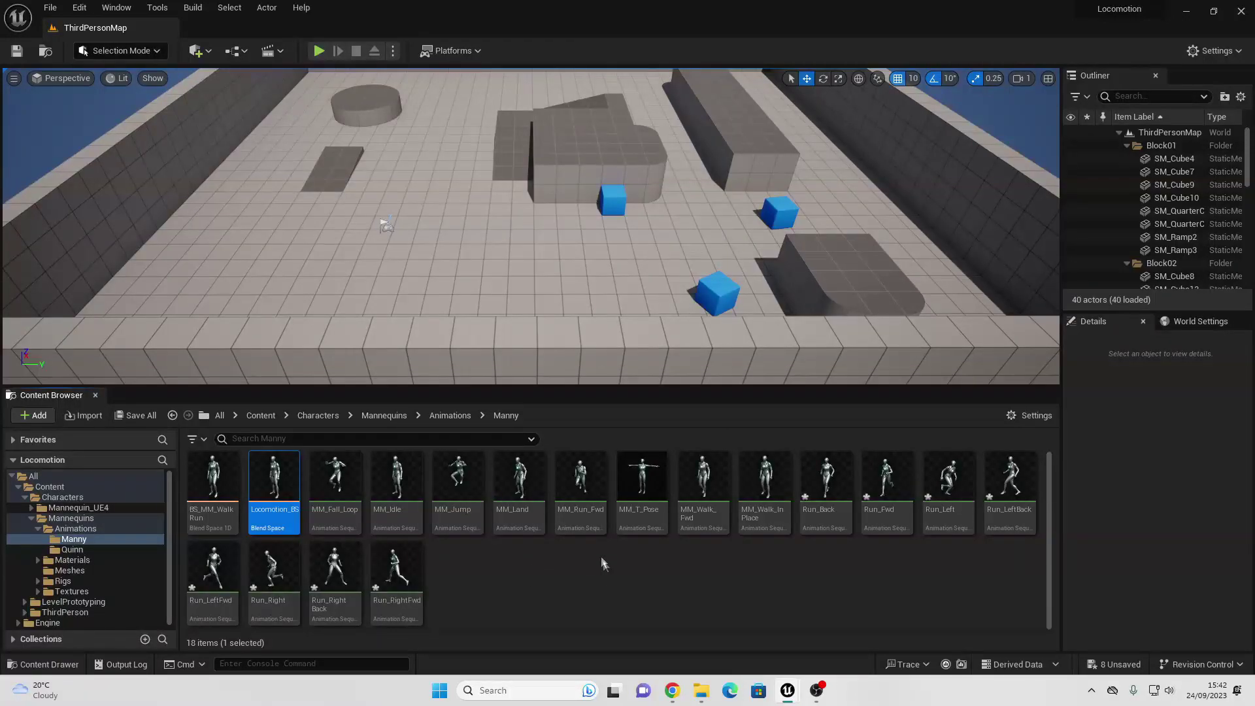
Create an SK_Mannequin Animation Blueprint named Locomotion_AB and open it
{"action": "right_click", "coordinate": [485, 574]}
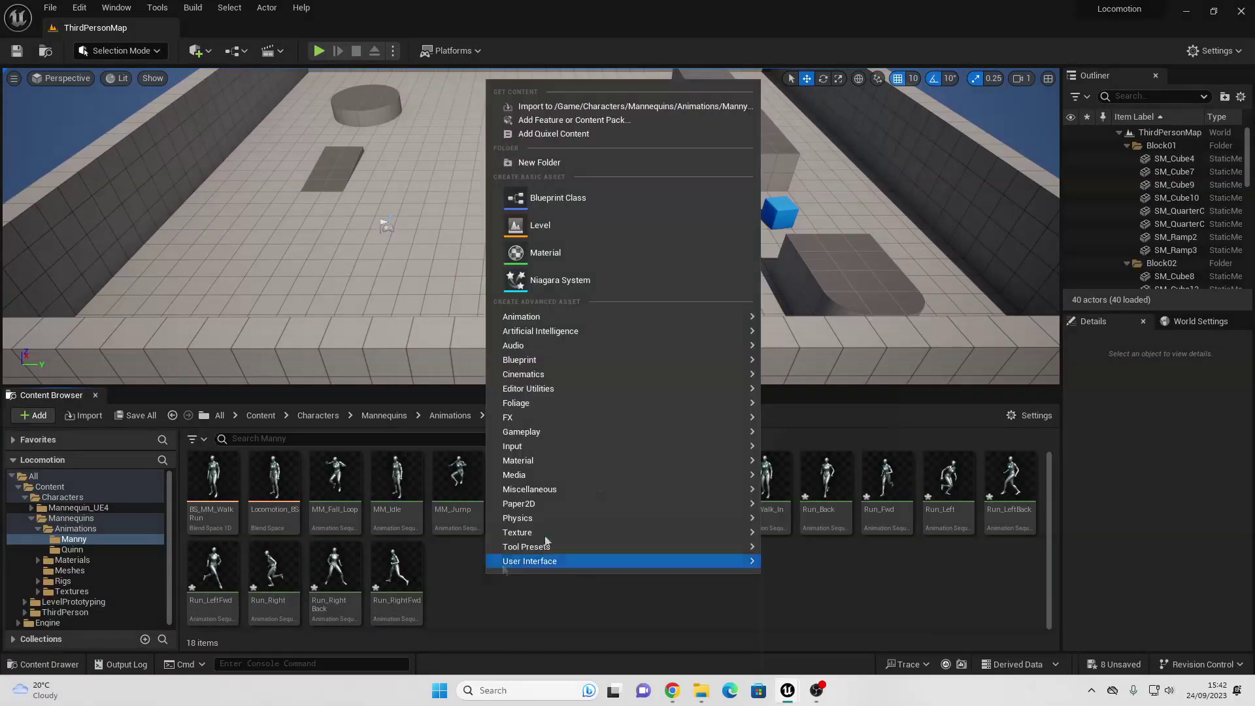
{"action": "mouse_move", "coordinate": [622, 316]}
{"action": "left_click", "coordinate": [840, 355]}
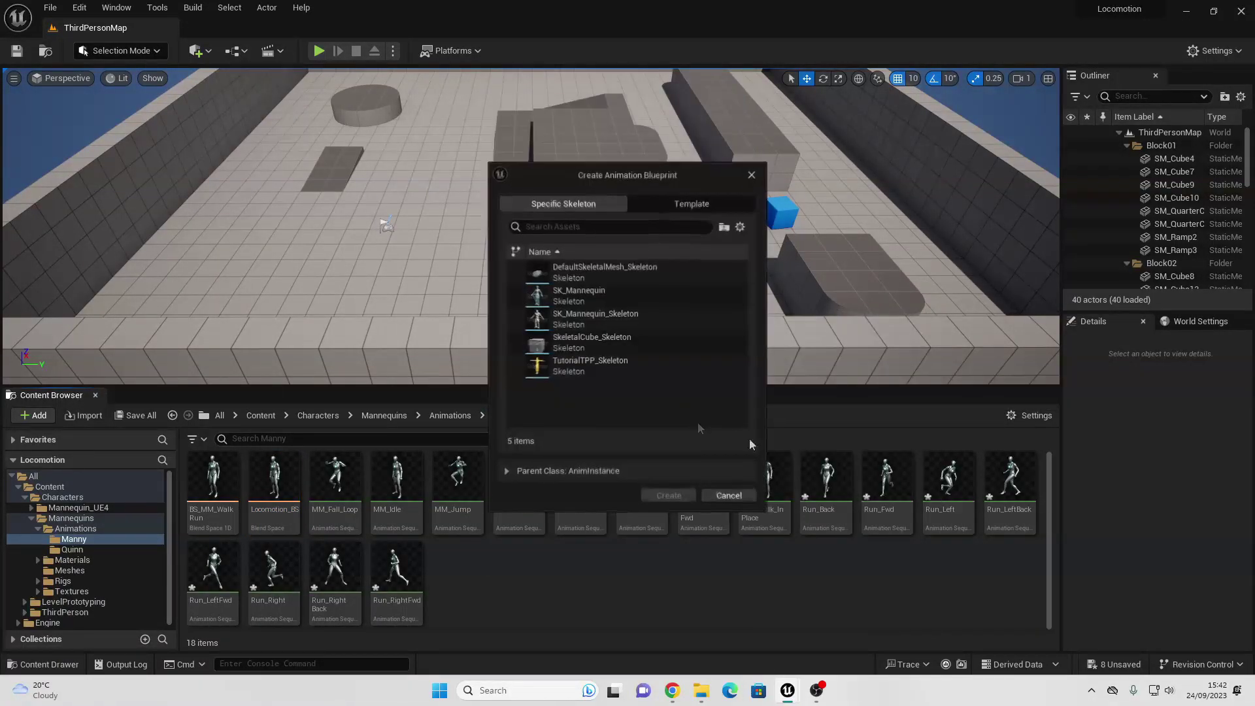
{"action": "left_click", "coordinate": [596, 294]}
{"action": "left_click", "coordinate": [668, 495]}
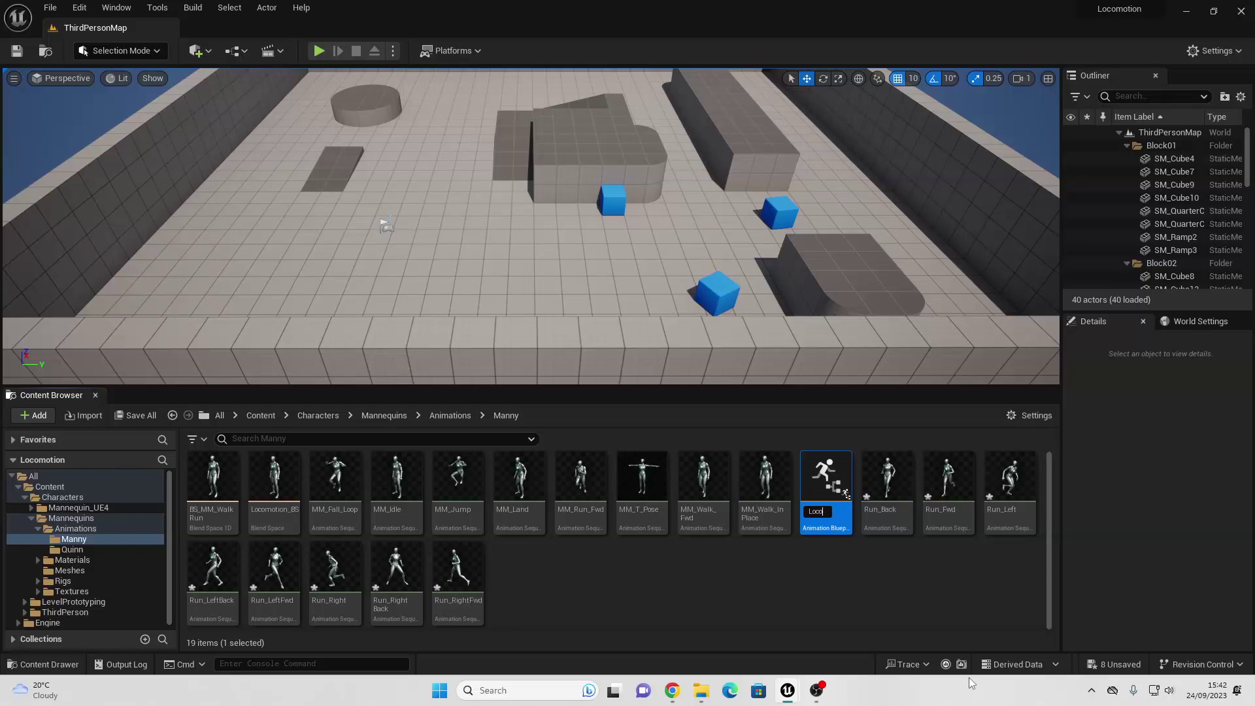
{"action": "type", "text": "Locomotion_AB"}
{"action": "key", "text": "Return"}
{"action": "double_click", "coordinate": [274, 480]}
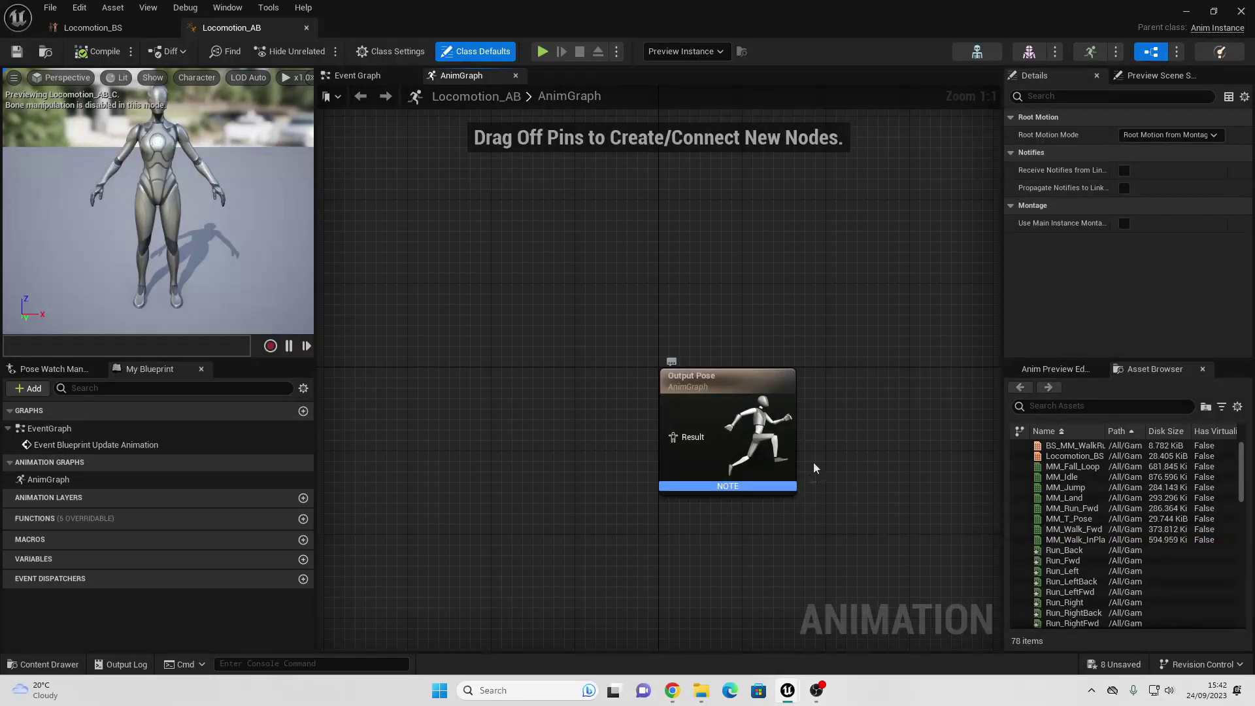
Add a State Machine node feeding Output Pose in the AnimGraph and open its graph
{"action": "right_click", "coordinate": [512, 449]}
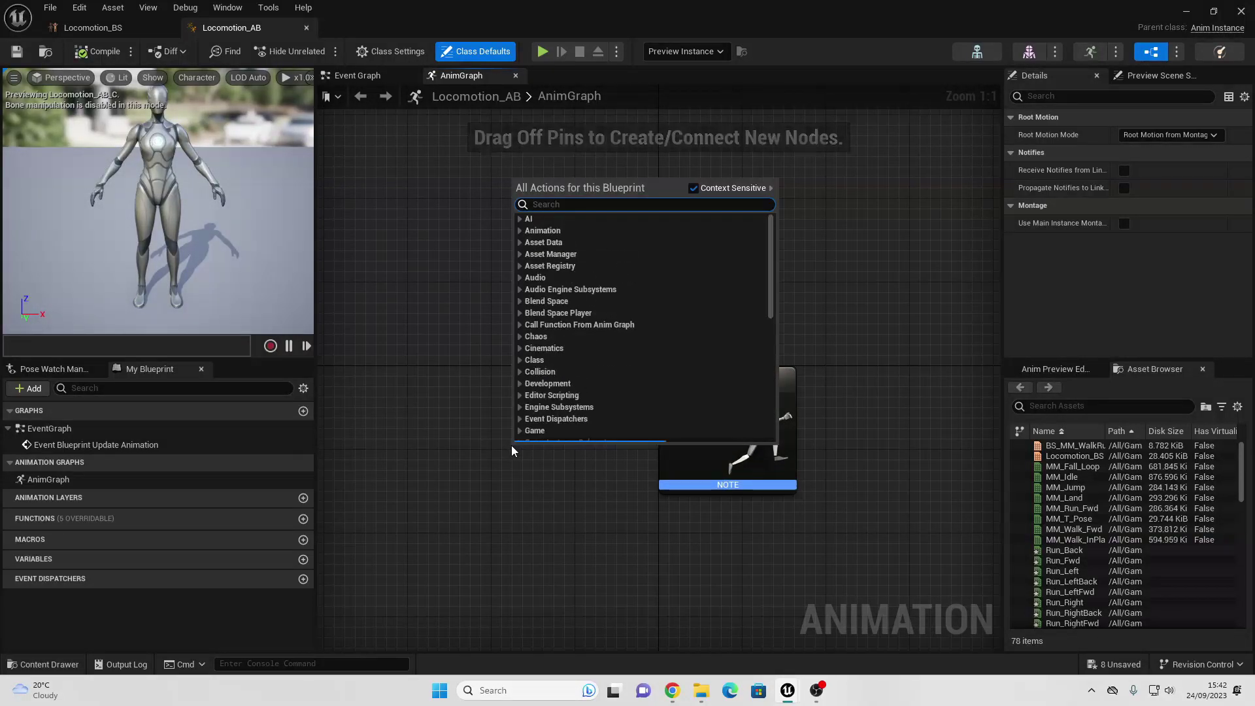
{"action": "type", "text": "STATE MACH"}
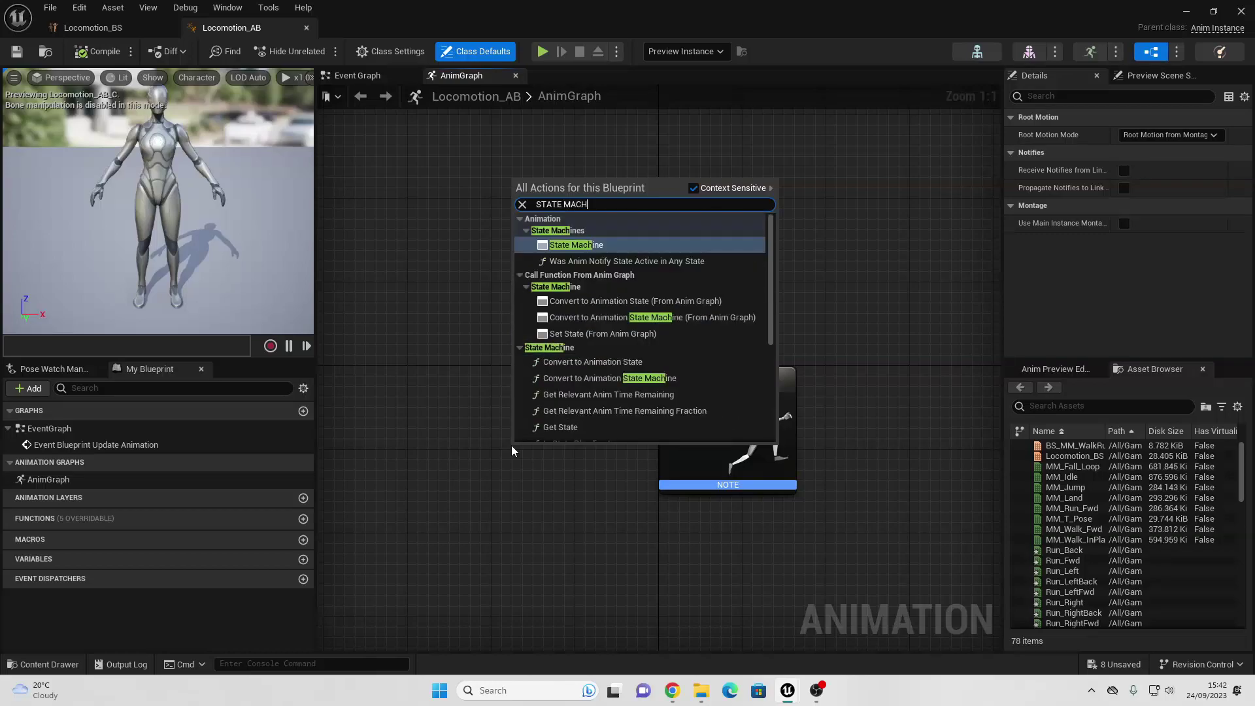
{"action": "left_click", "coordinate": [579, 247]}
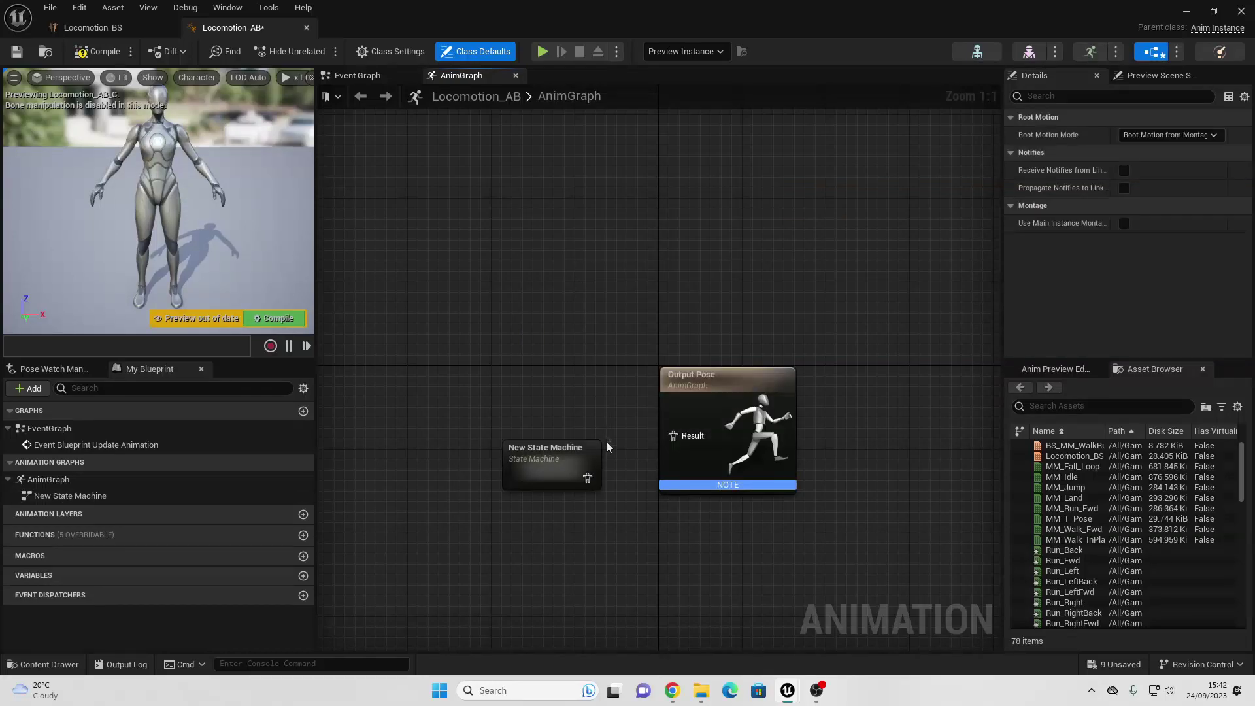
{"action": "left_click_drag", "start_coordinate": [591, 482], "coordinate": [671, 445]}
{"action": "left_click_drag", "start_coordinate": [774, 394], "coordinate": [814, 424]}
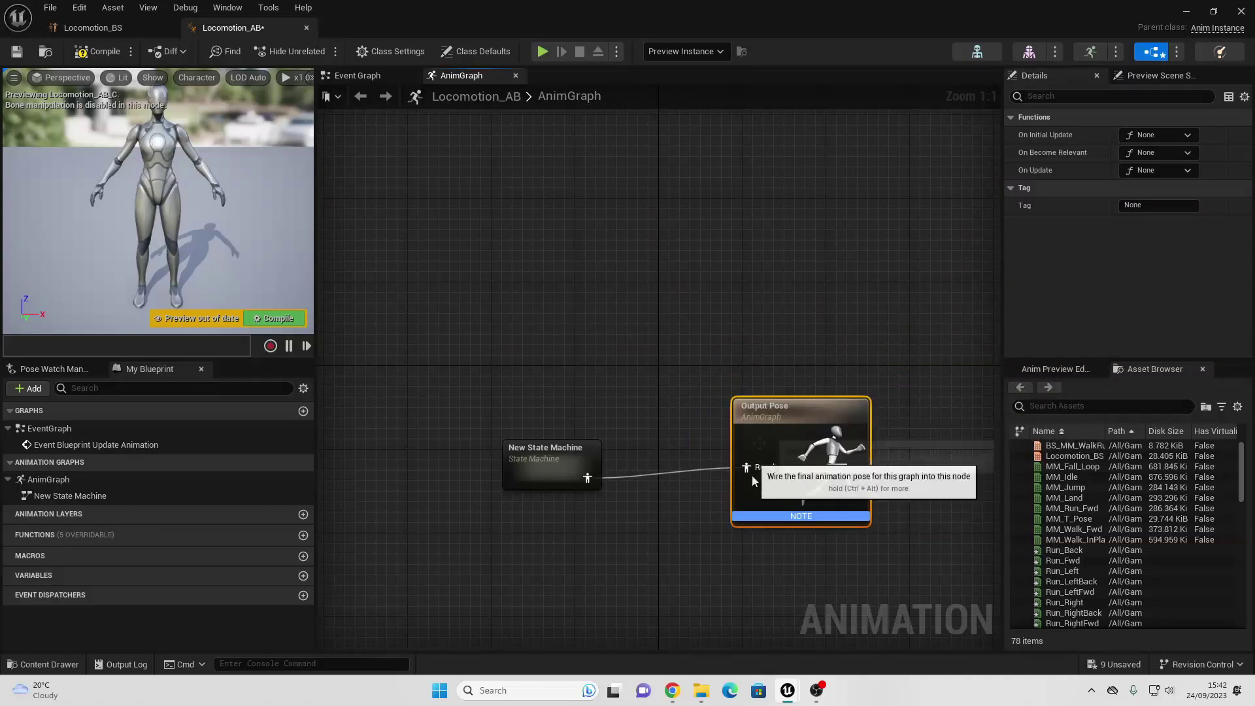
{"action": "double_click", "coordinate": [561, 464]}
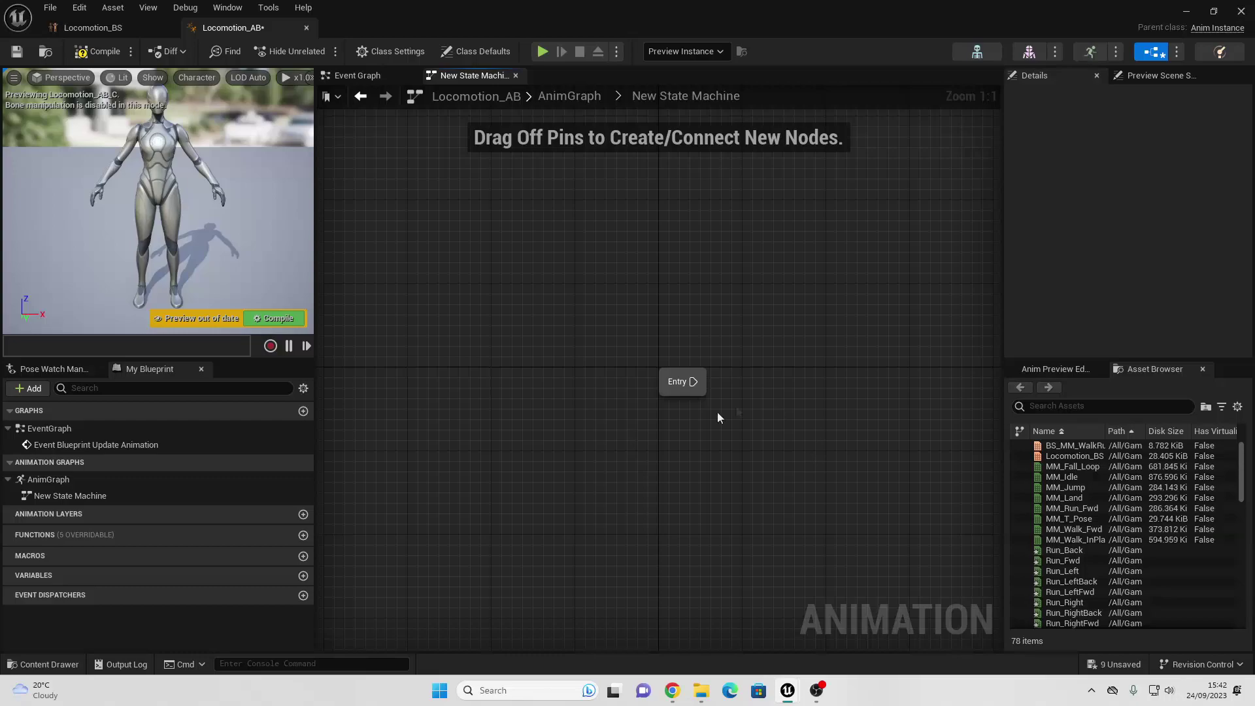
Add a Locomotion_BS state connected from Entry and open its inner graph
{"action": "mouse_move", "coordinate": [1074, 456]}
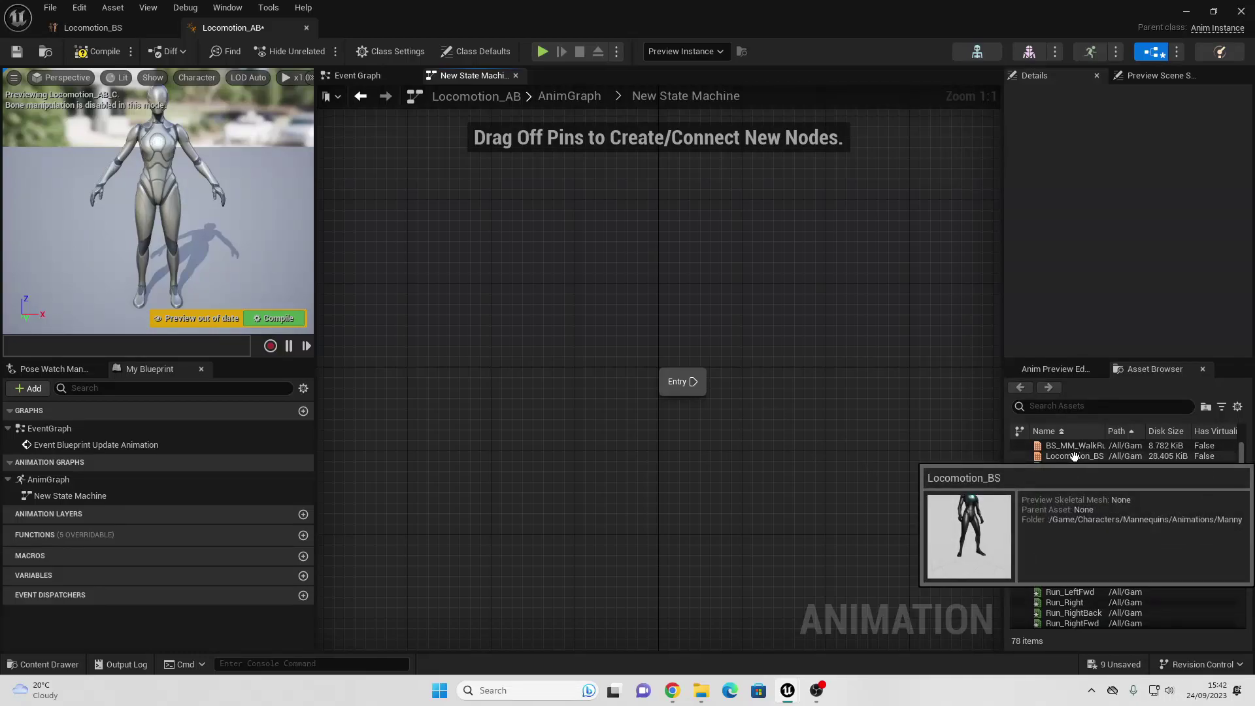
{"action": "left_click_drag", "start_coordinate": [1075, 456], "coordinate": [830, 369]}
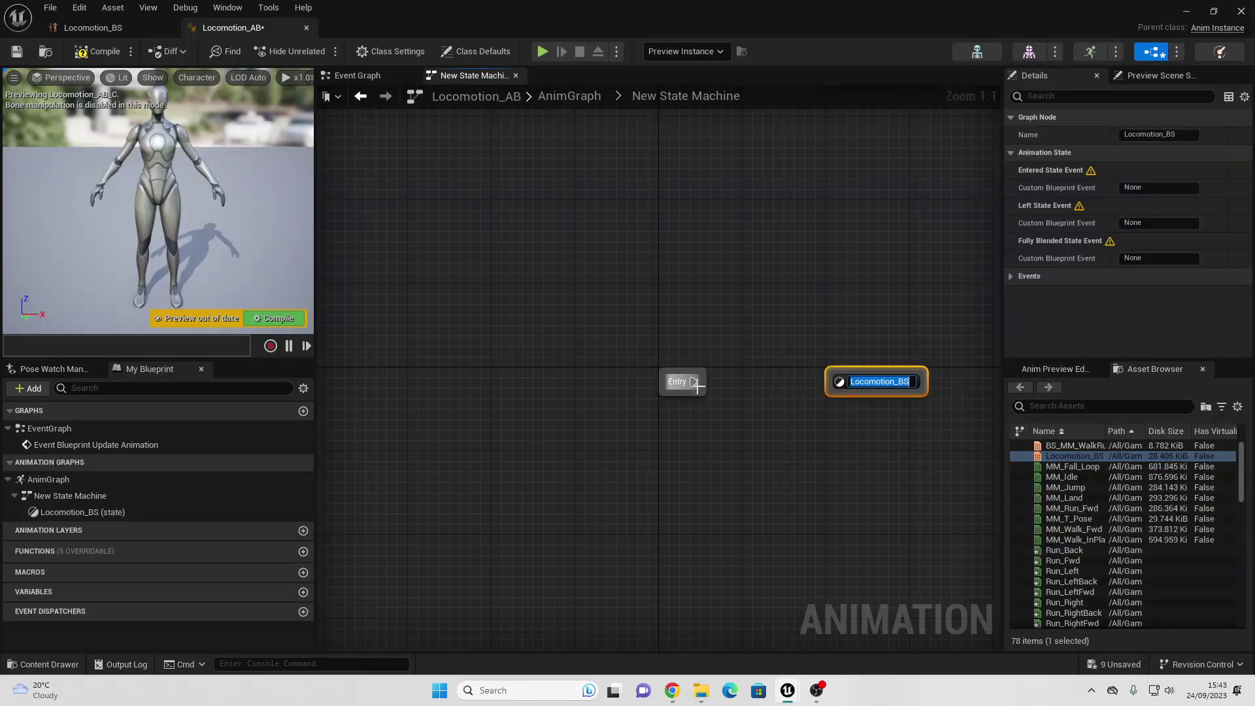
{"action": "left_click_drag", "start_coordinate": [695, 382], "coordinate": [843, 387]}
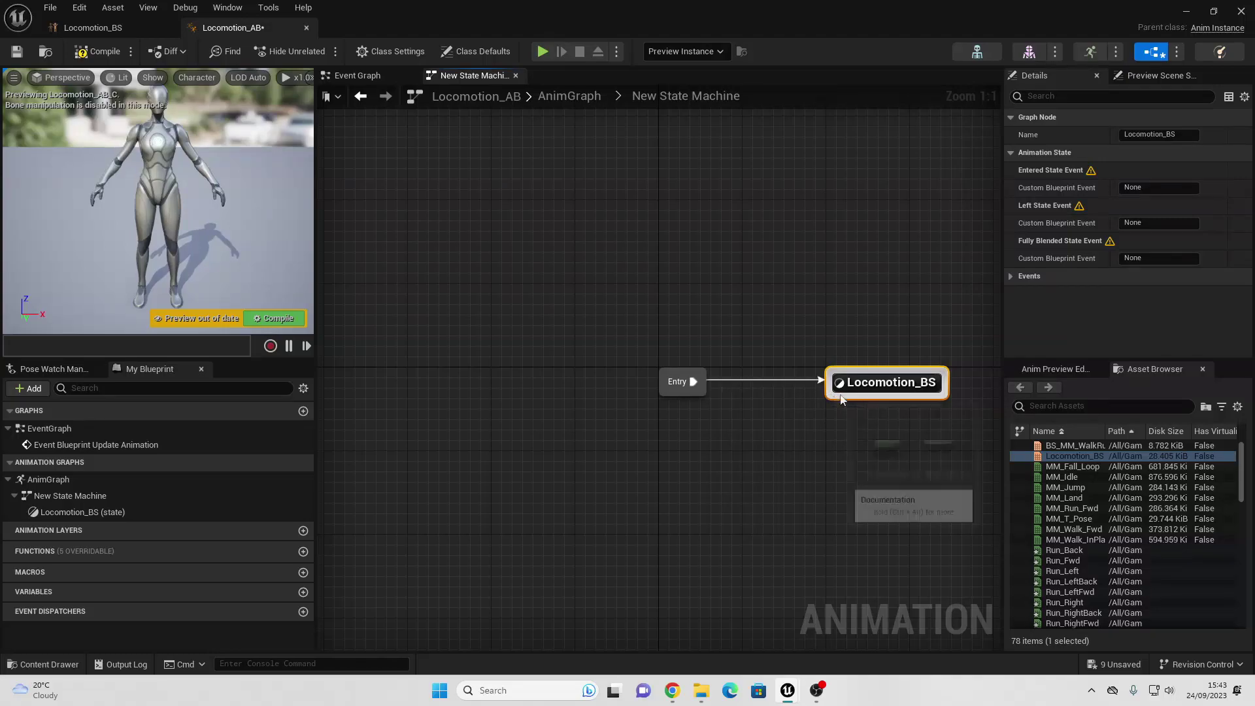
{"action": "double_click", "coordinate": [877, 385]}
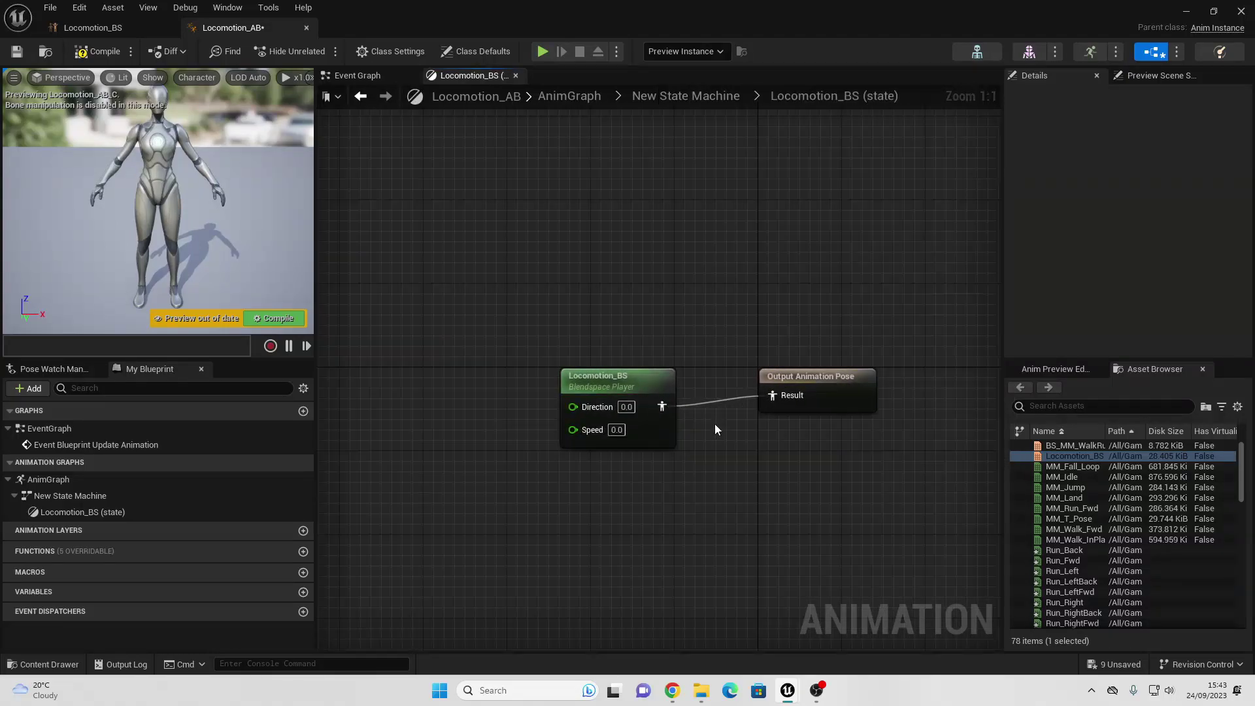